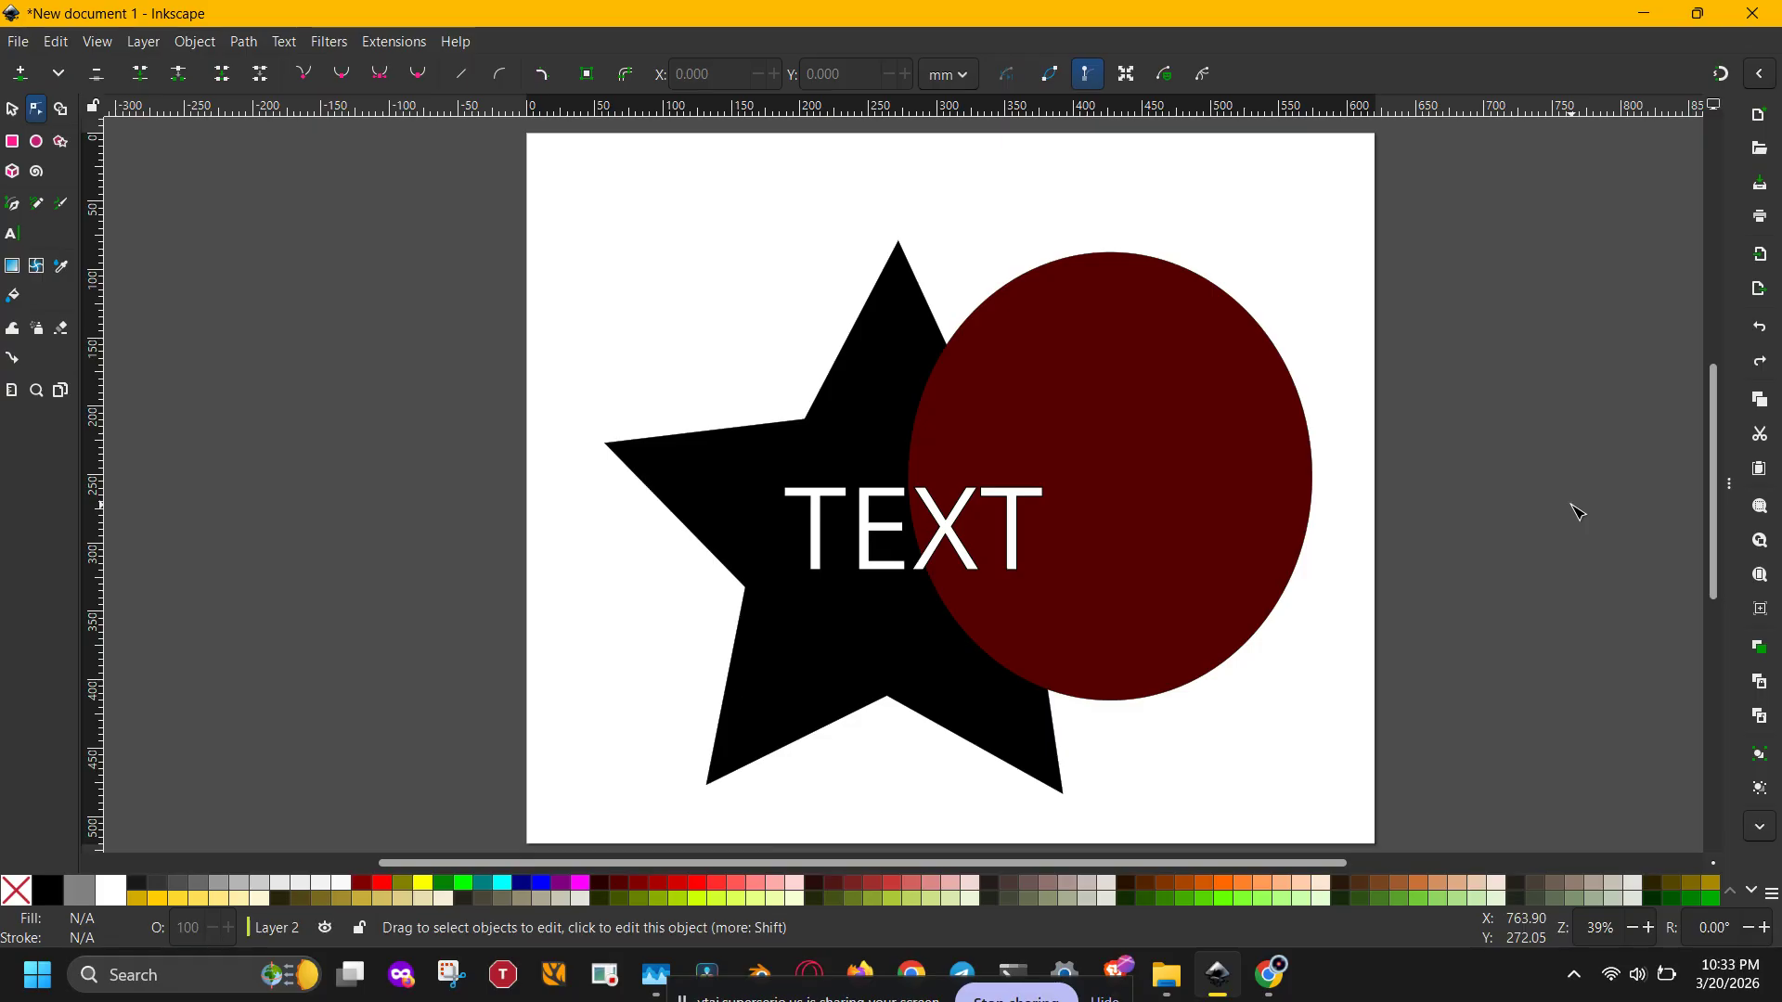
Step: Check the running inkscape.exe process in Task Manager, then return to the Inkscape window
{"action": "key", "text": "ctrl+shift+Escape"}
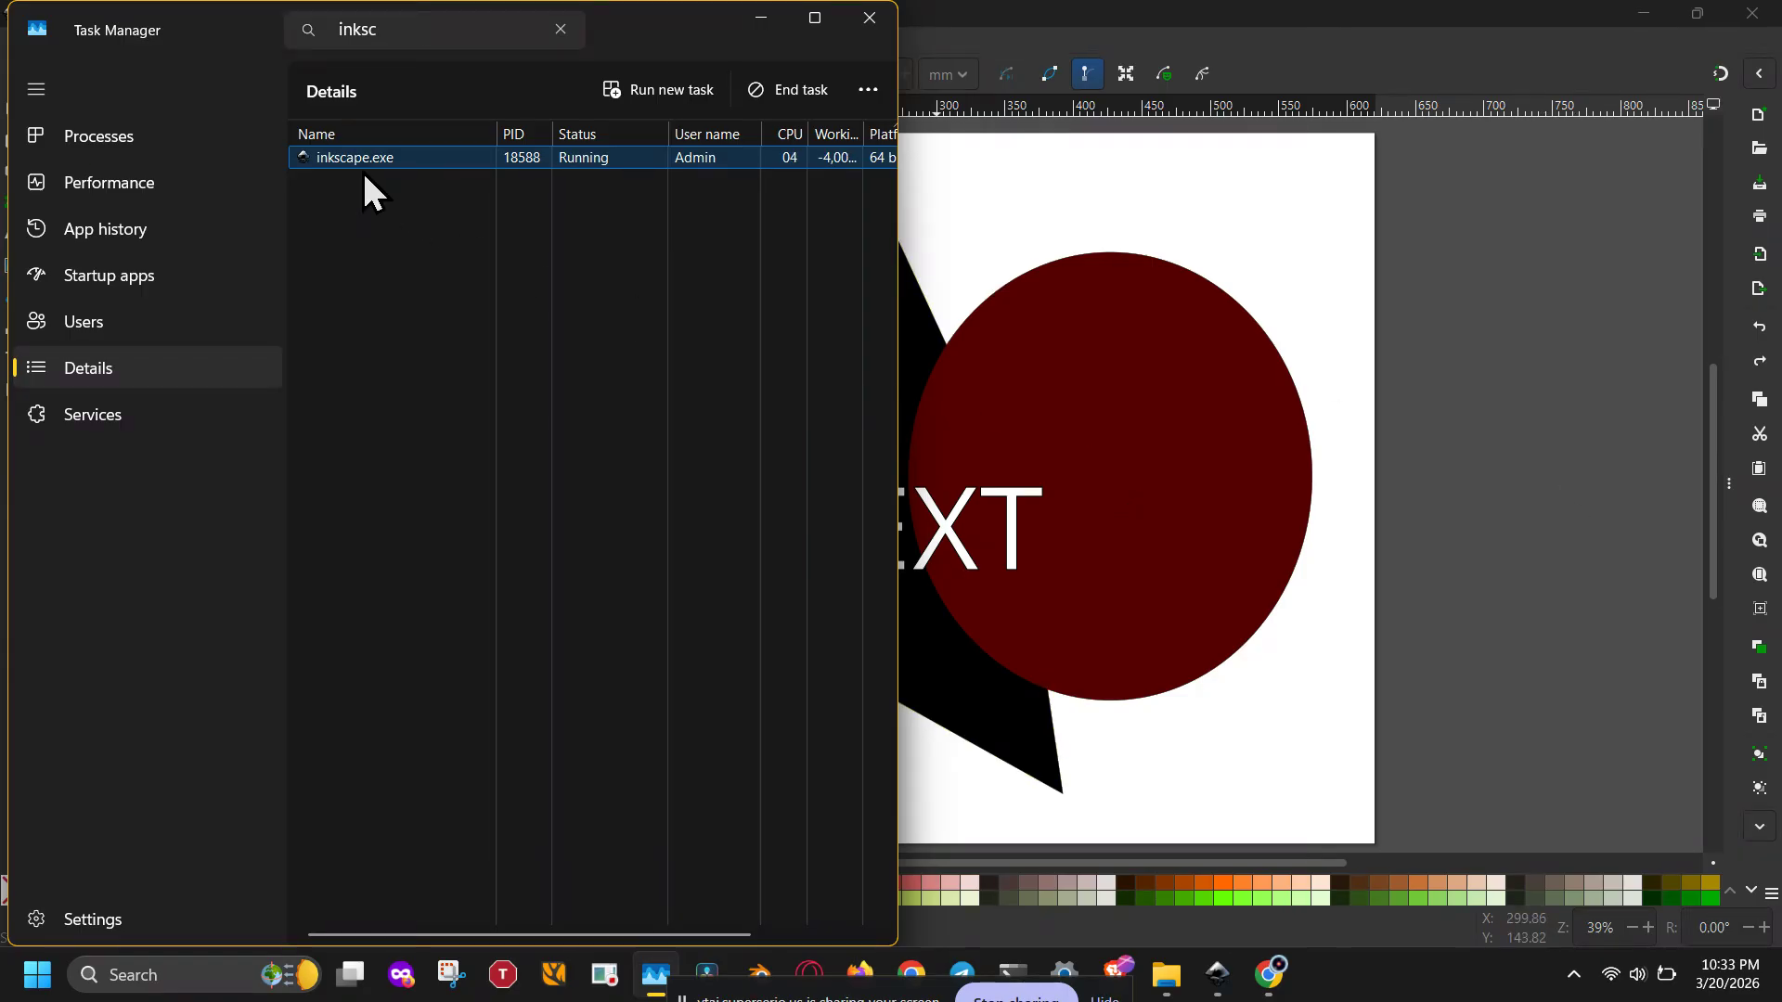
{"action": "left_click", "coordinate": [814, 19]}
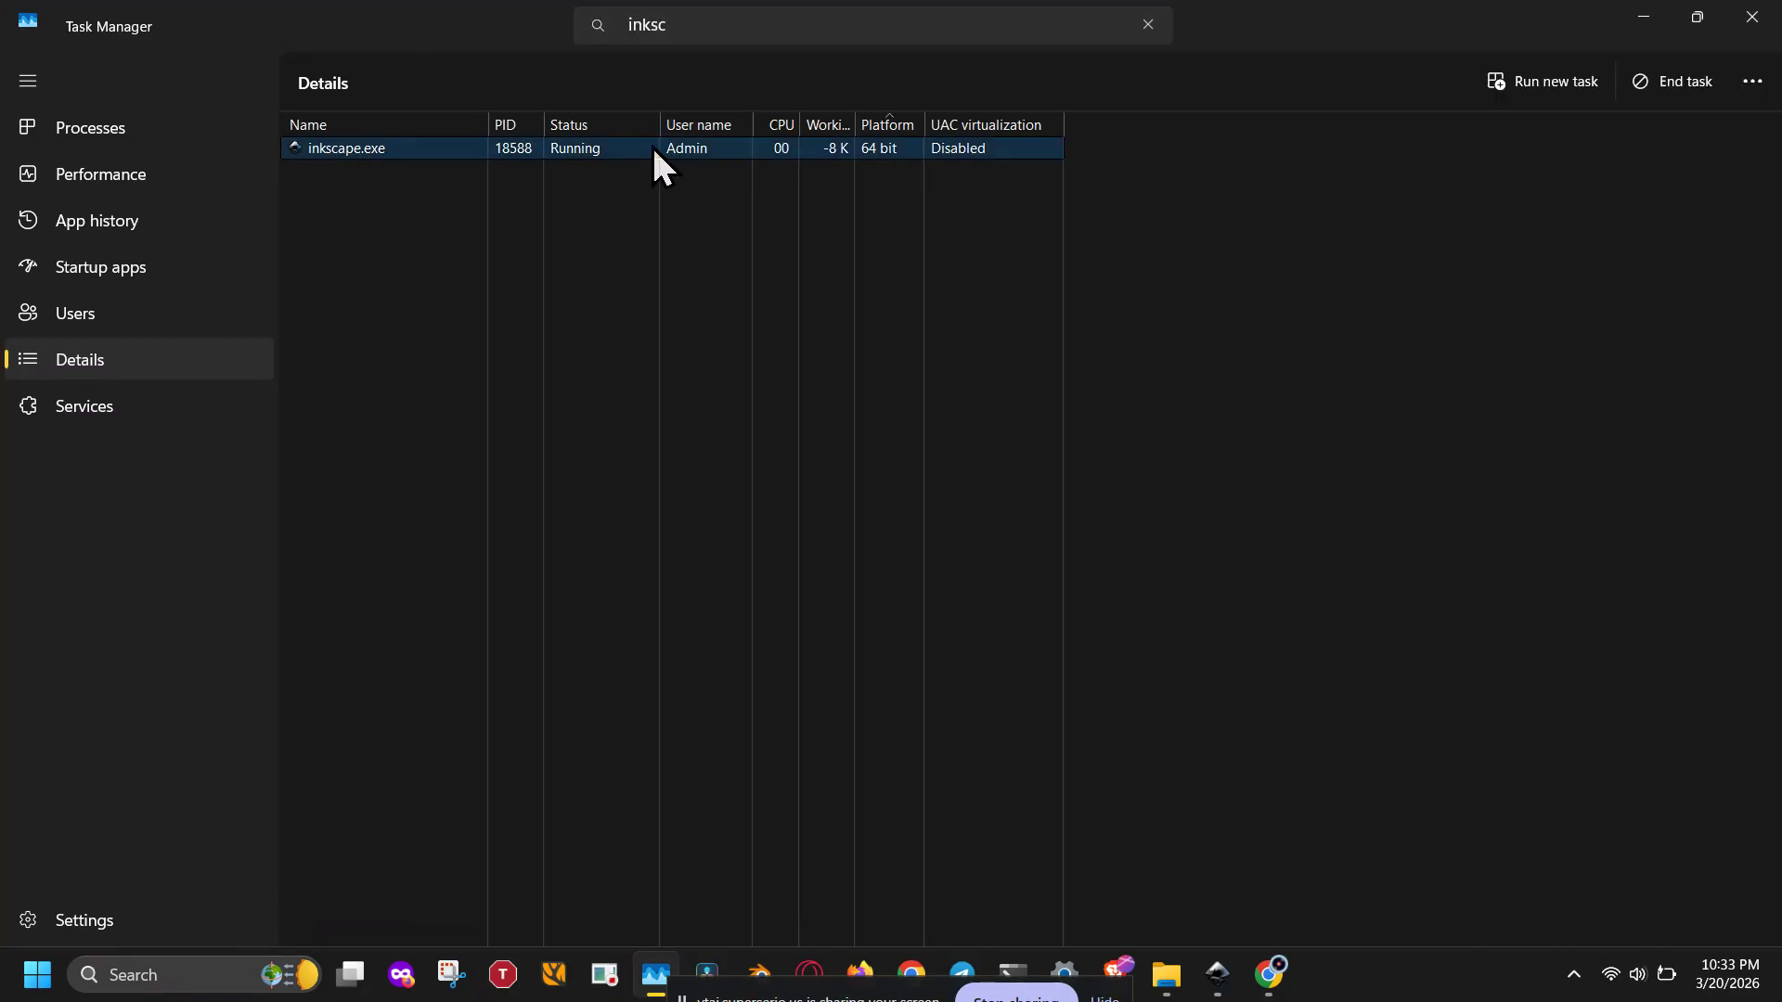
{"action": "right_click", "coordinate": [380, 144]}
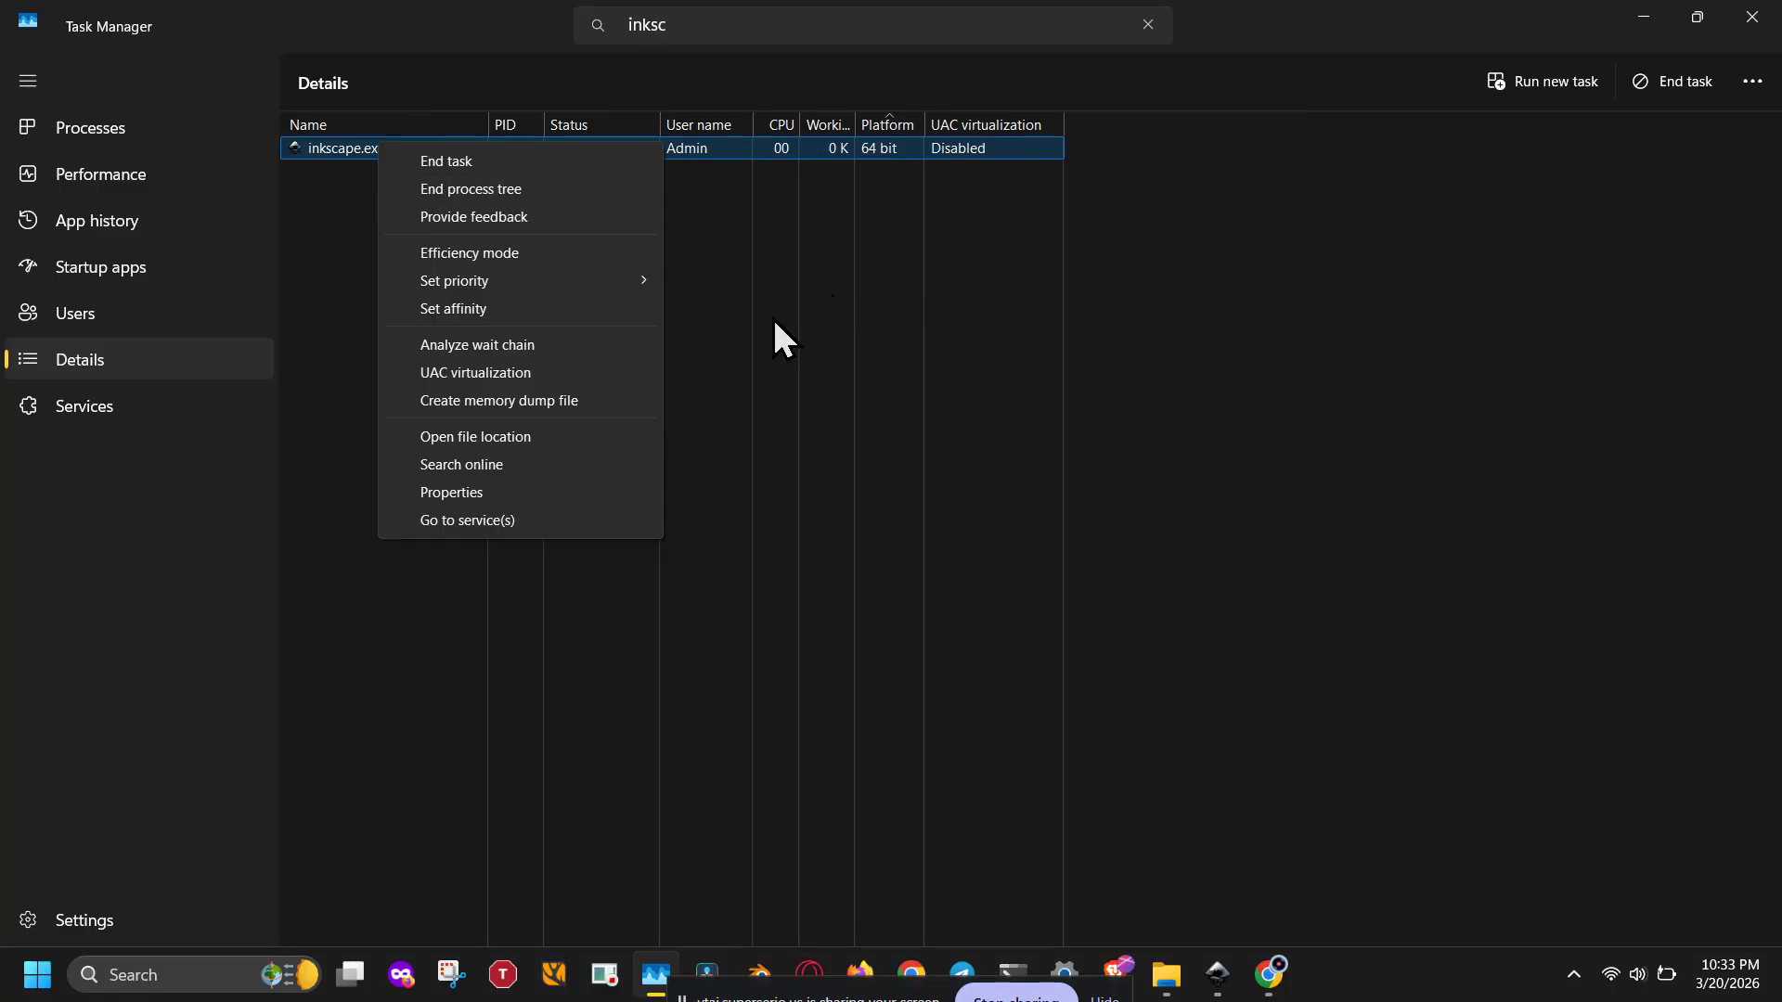
{"action": "left_click", "coordinate": [789, 338]}
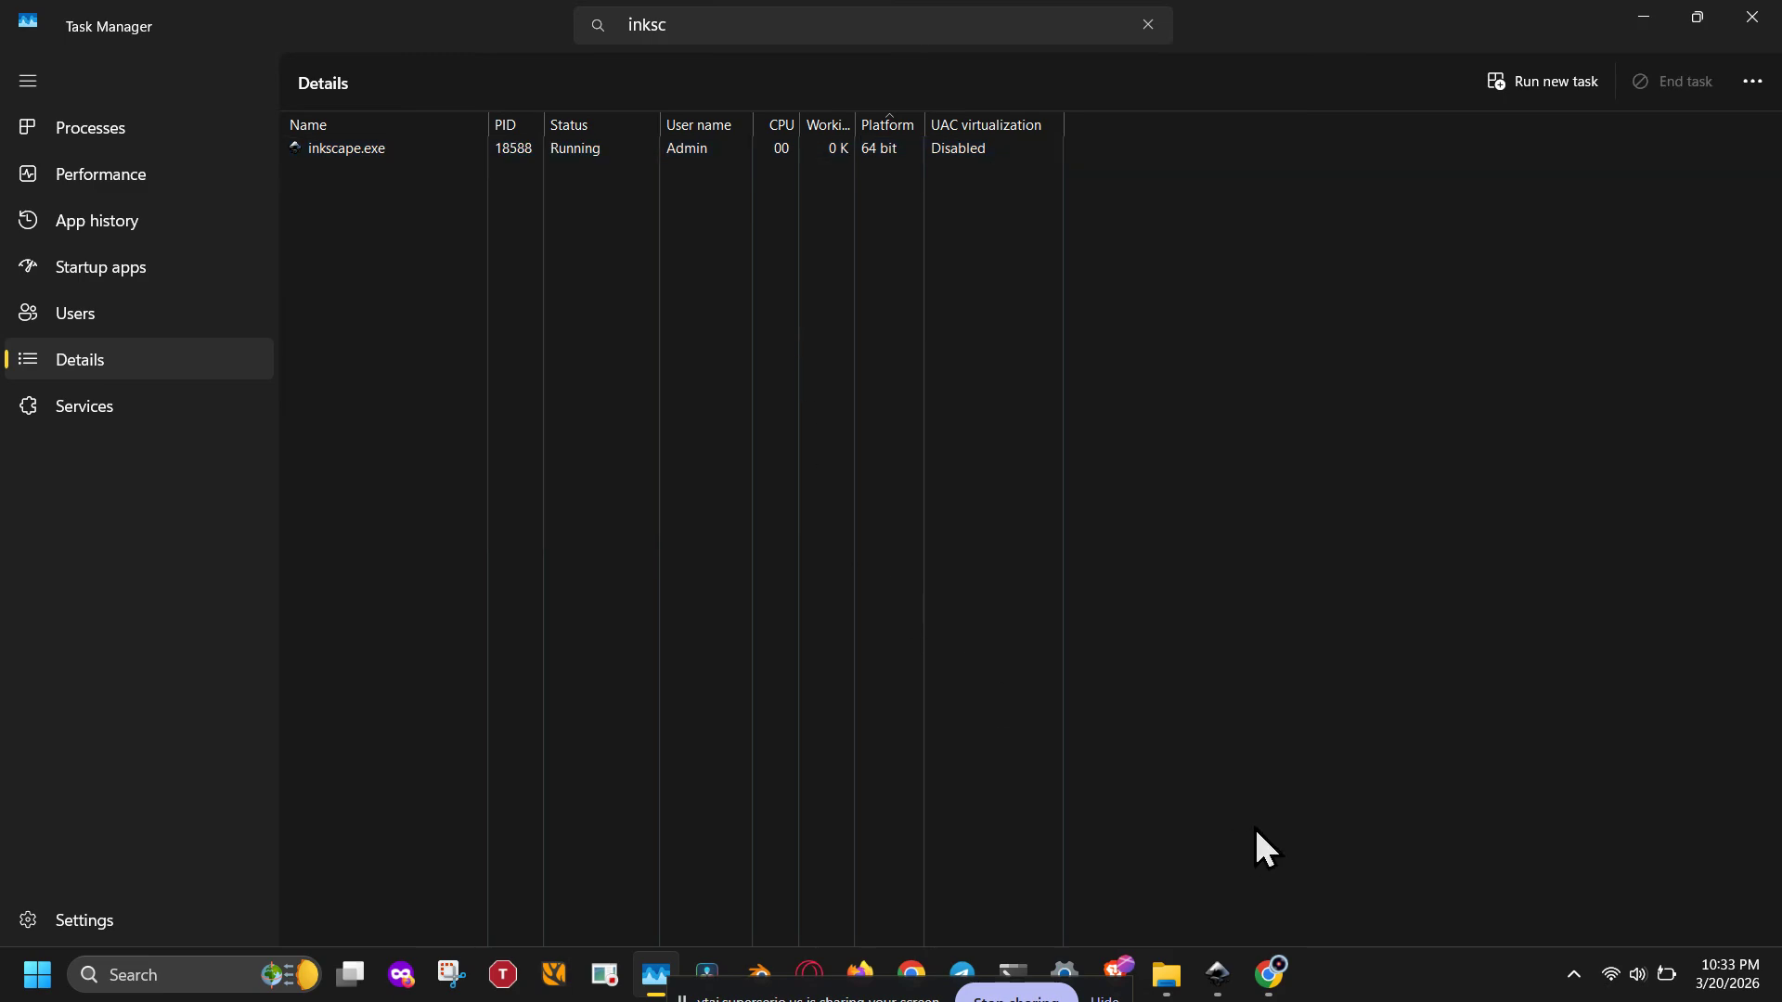
{"action": "left_click", "coordinate": [875, 997]}
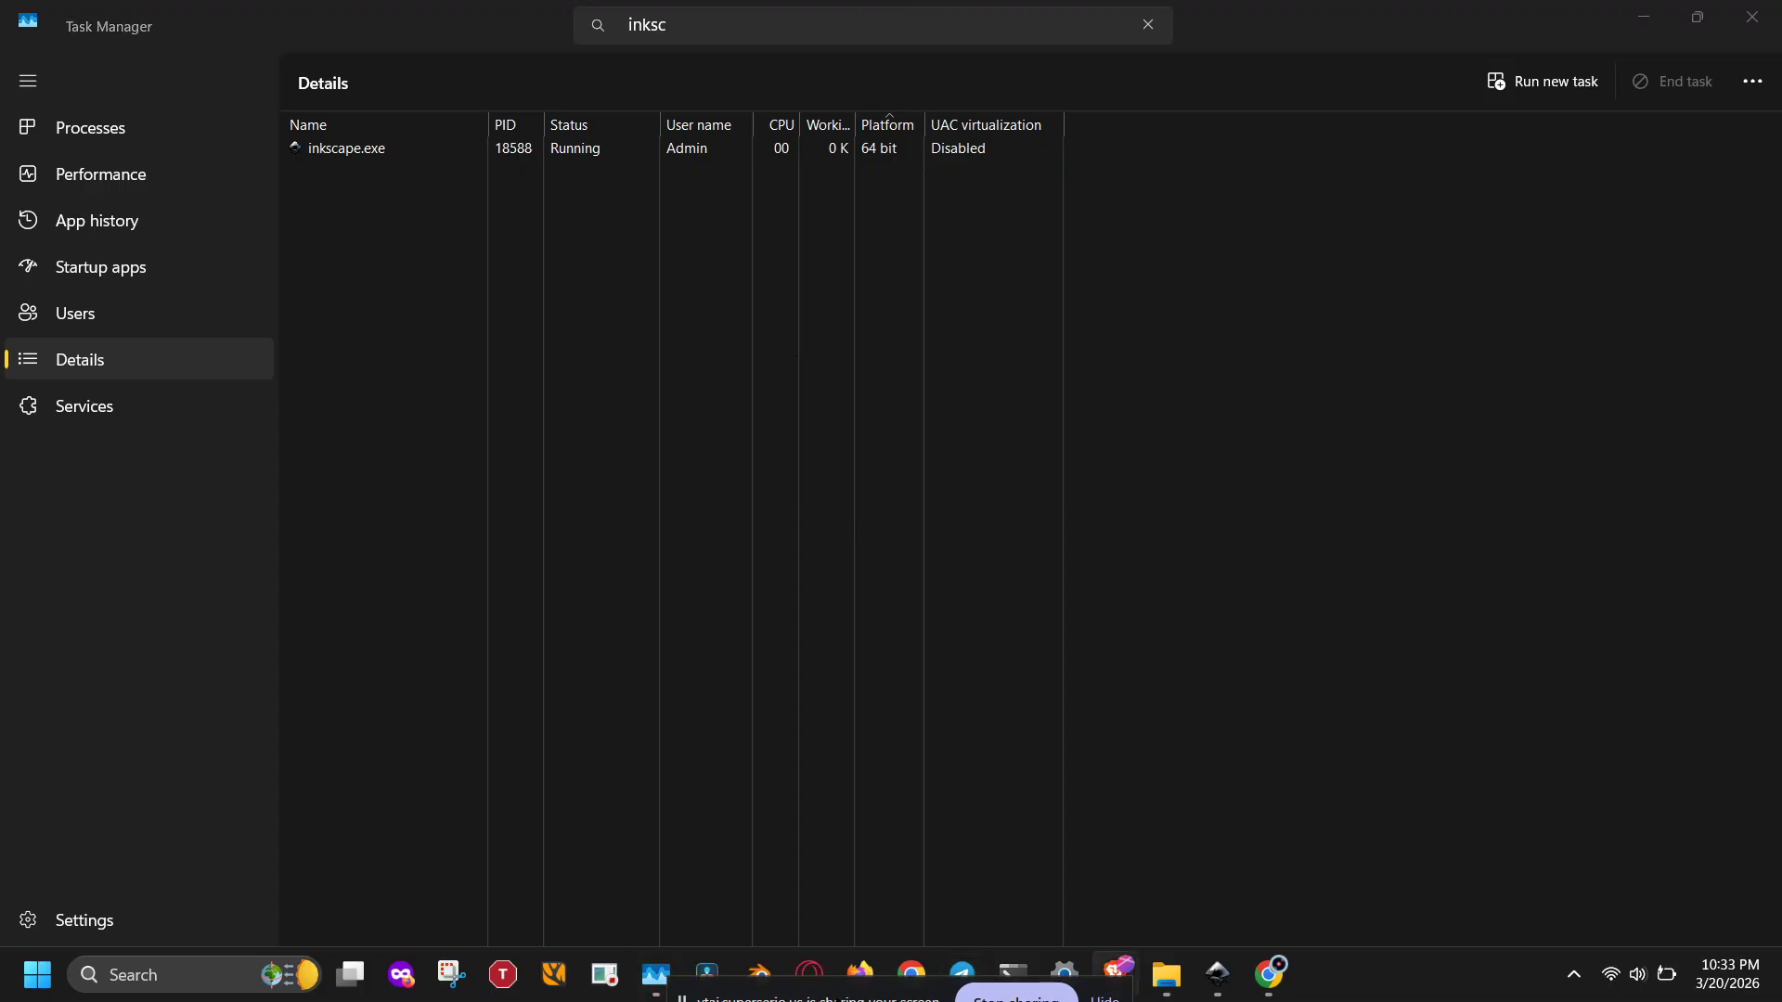
{"action": "left_click_drag", "start_coordinate": [891, 993], "coordinate": [756, 994]}
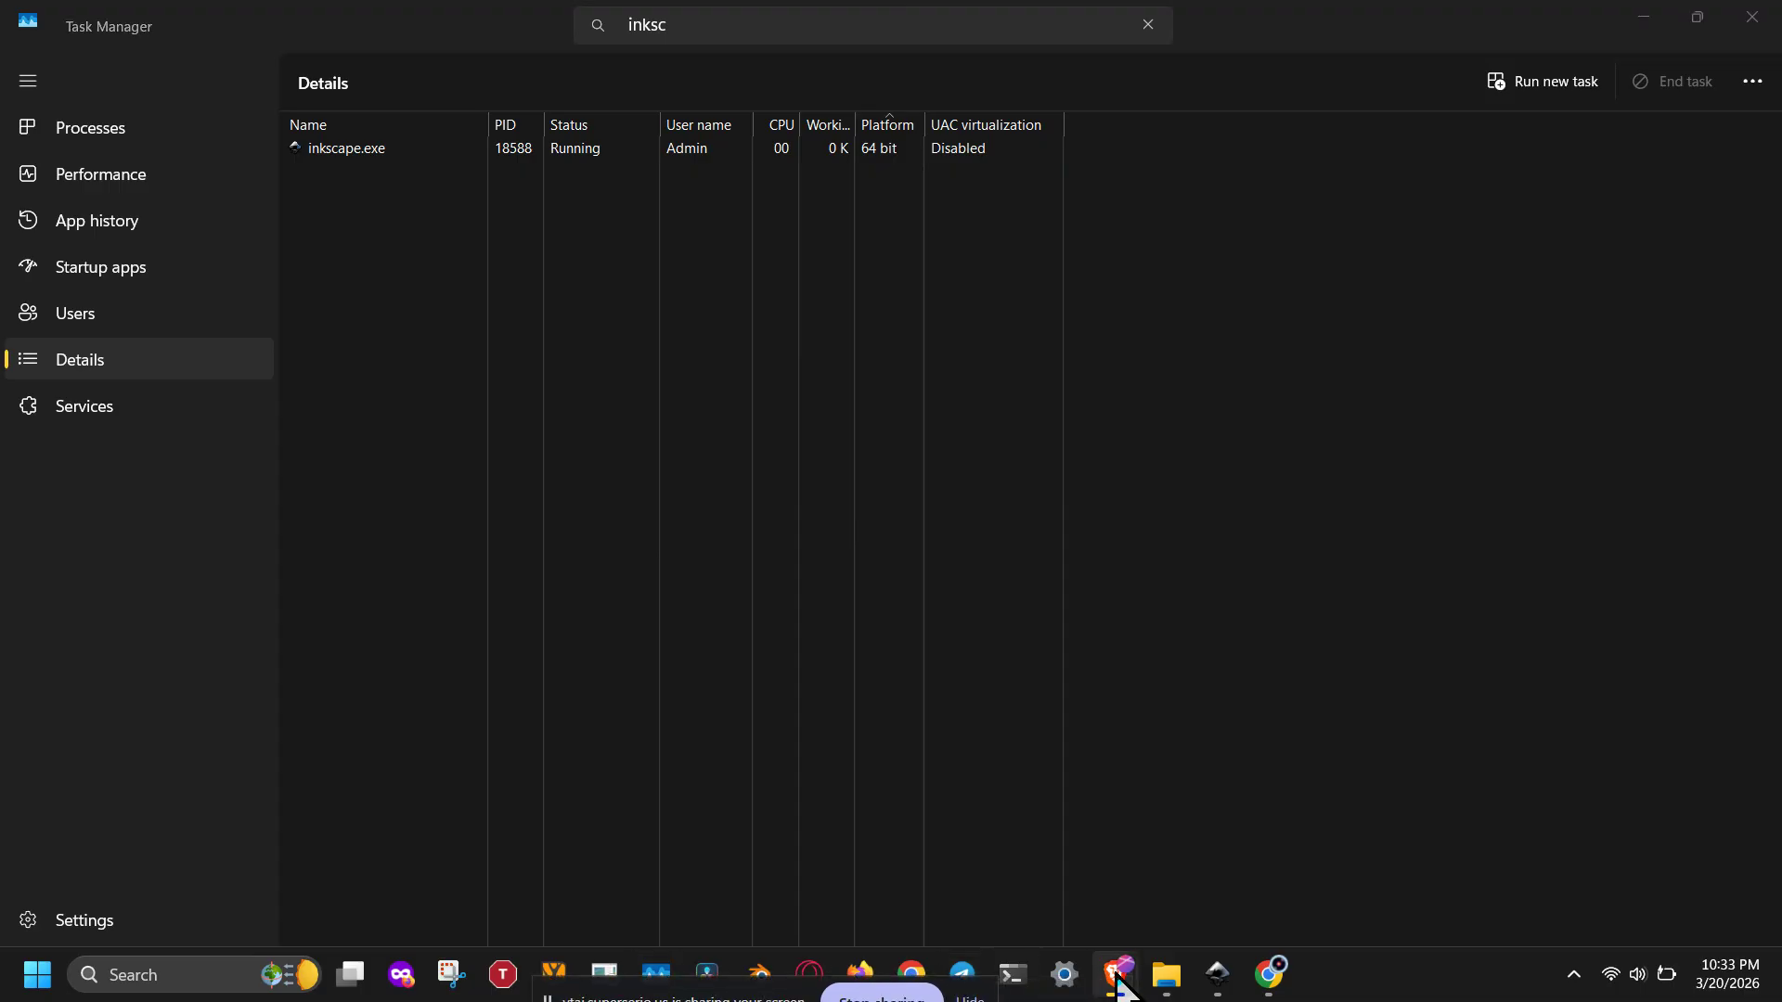
{"action": "left_click", "coordinate": [1215, 980]}
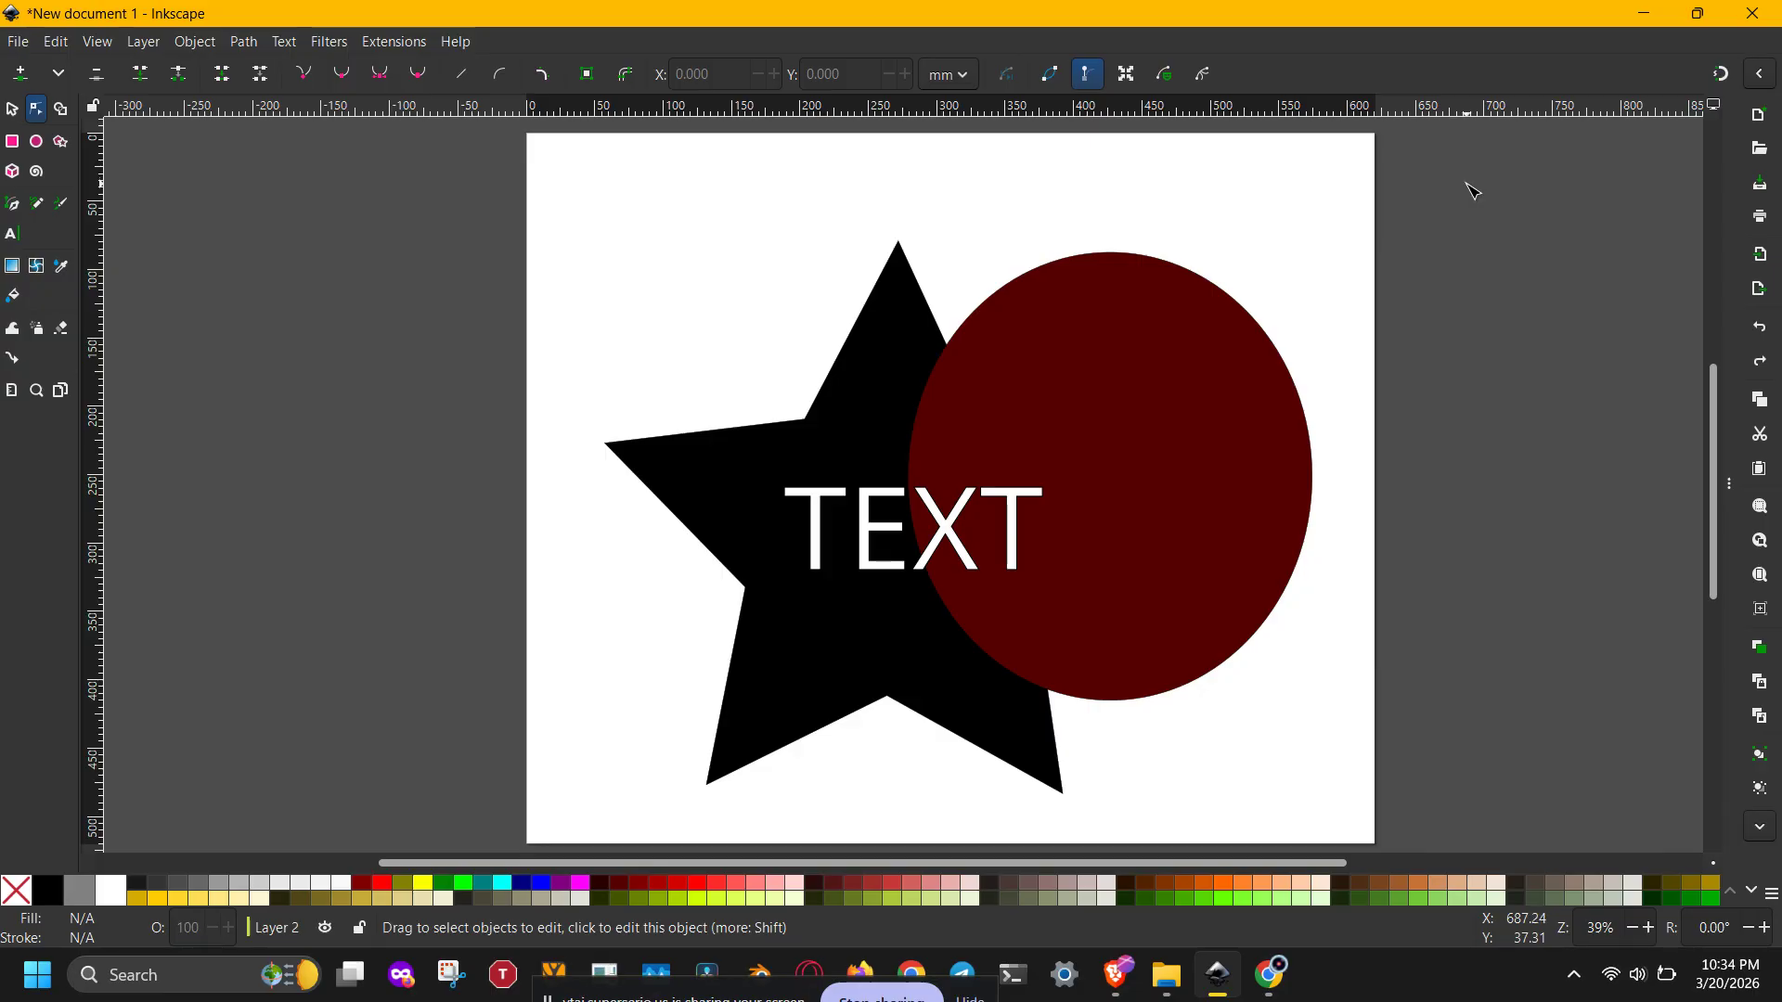
Step: Select all objects and convert them to paths with Object to Path, then deselect and return to the selector
{"action": "key", "text": "ctrl+a"}
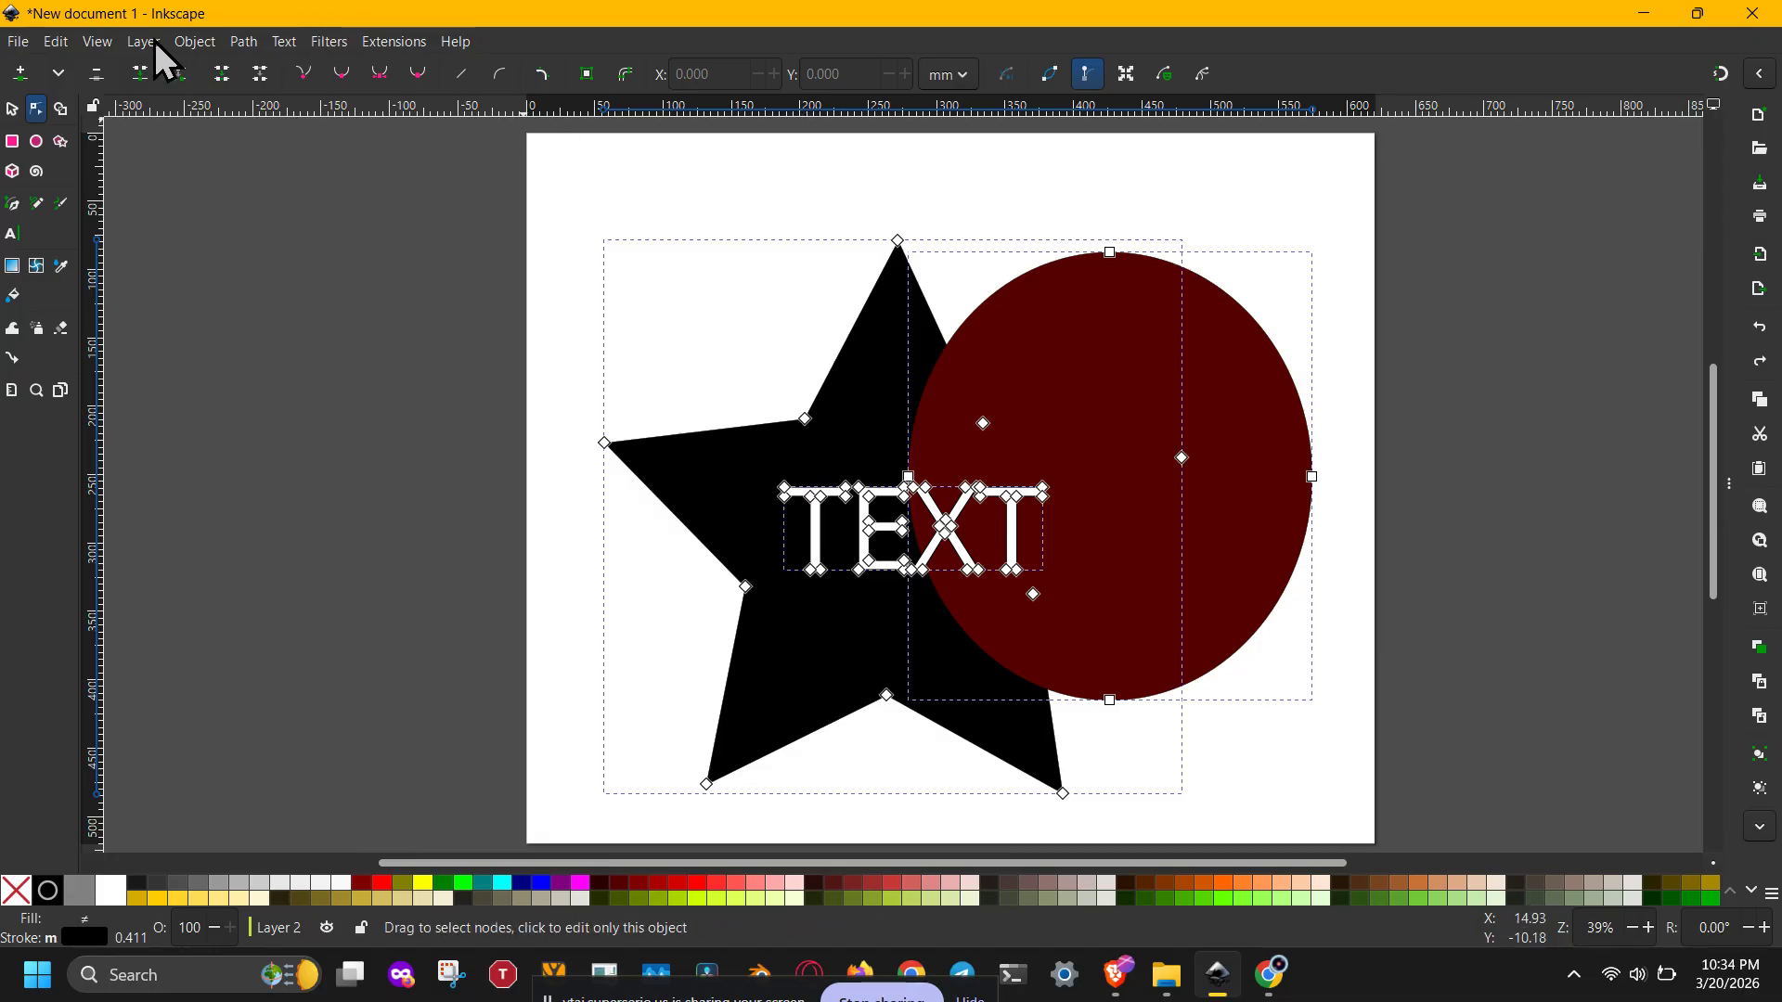
{"action": "left_click", "coordinate": [244, 43]}
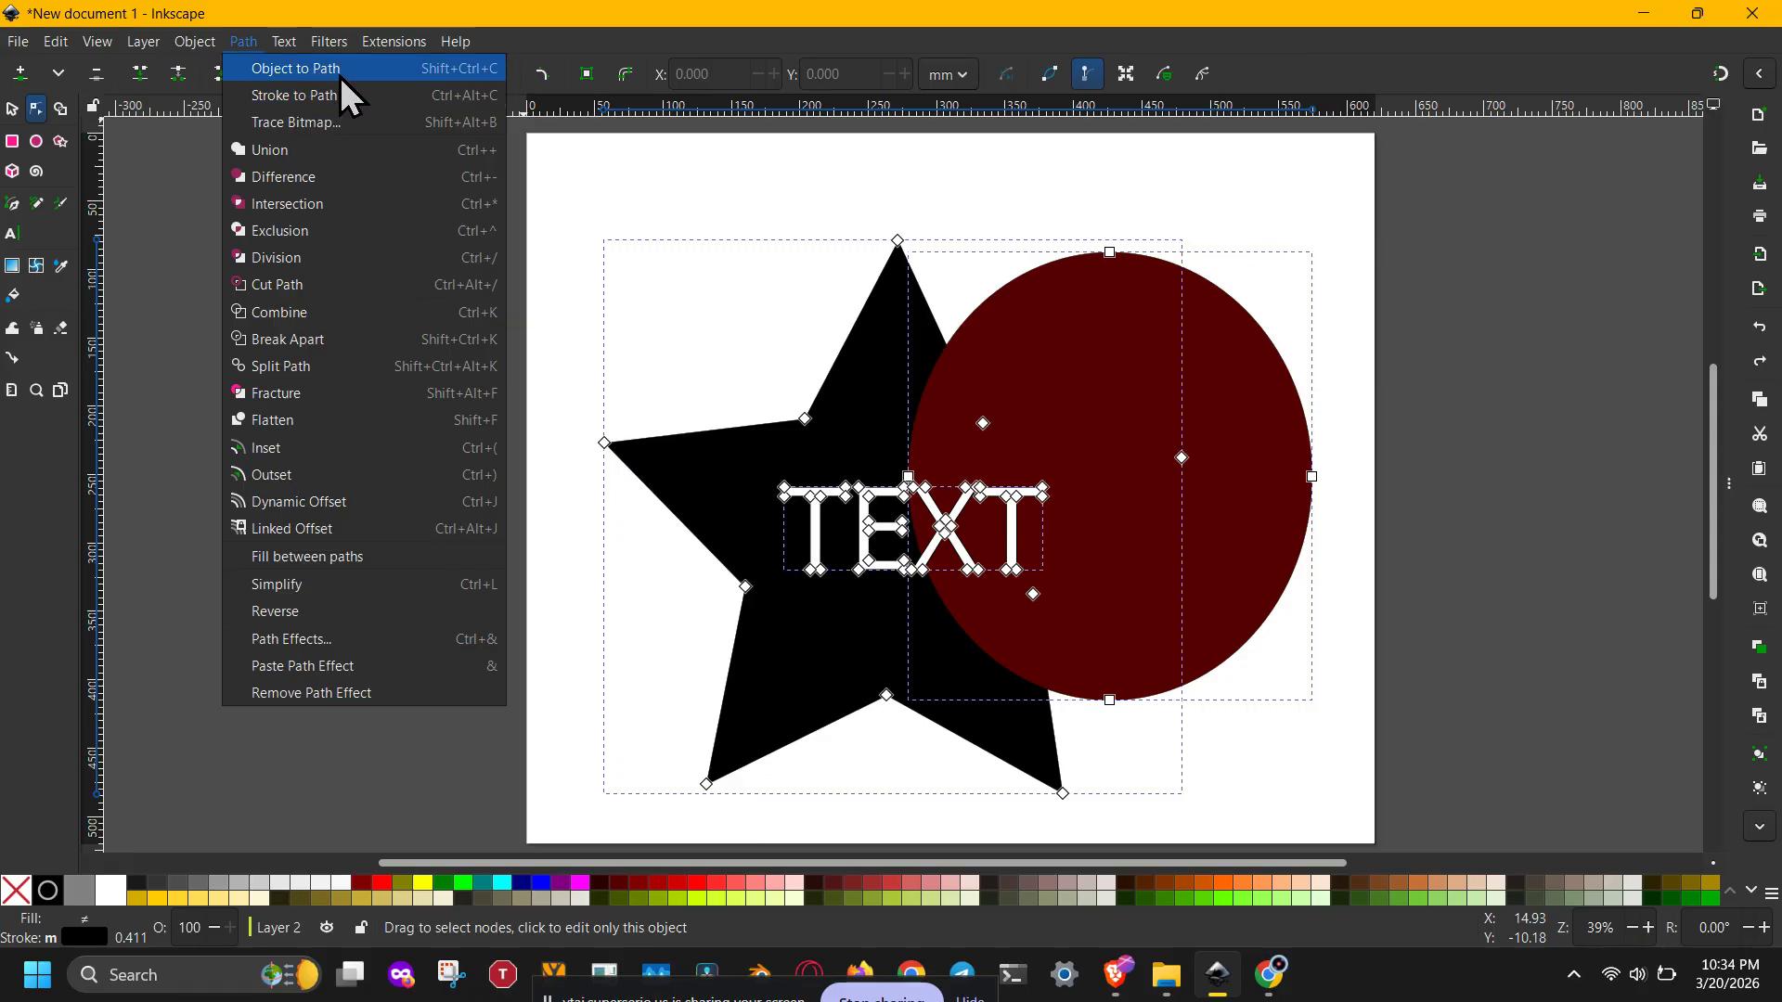
{"action": "left_click", "coordinate": [316, 67]}
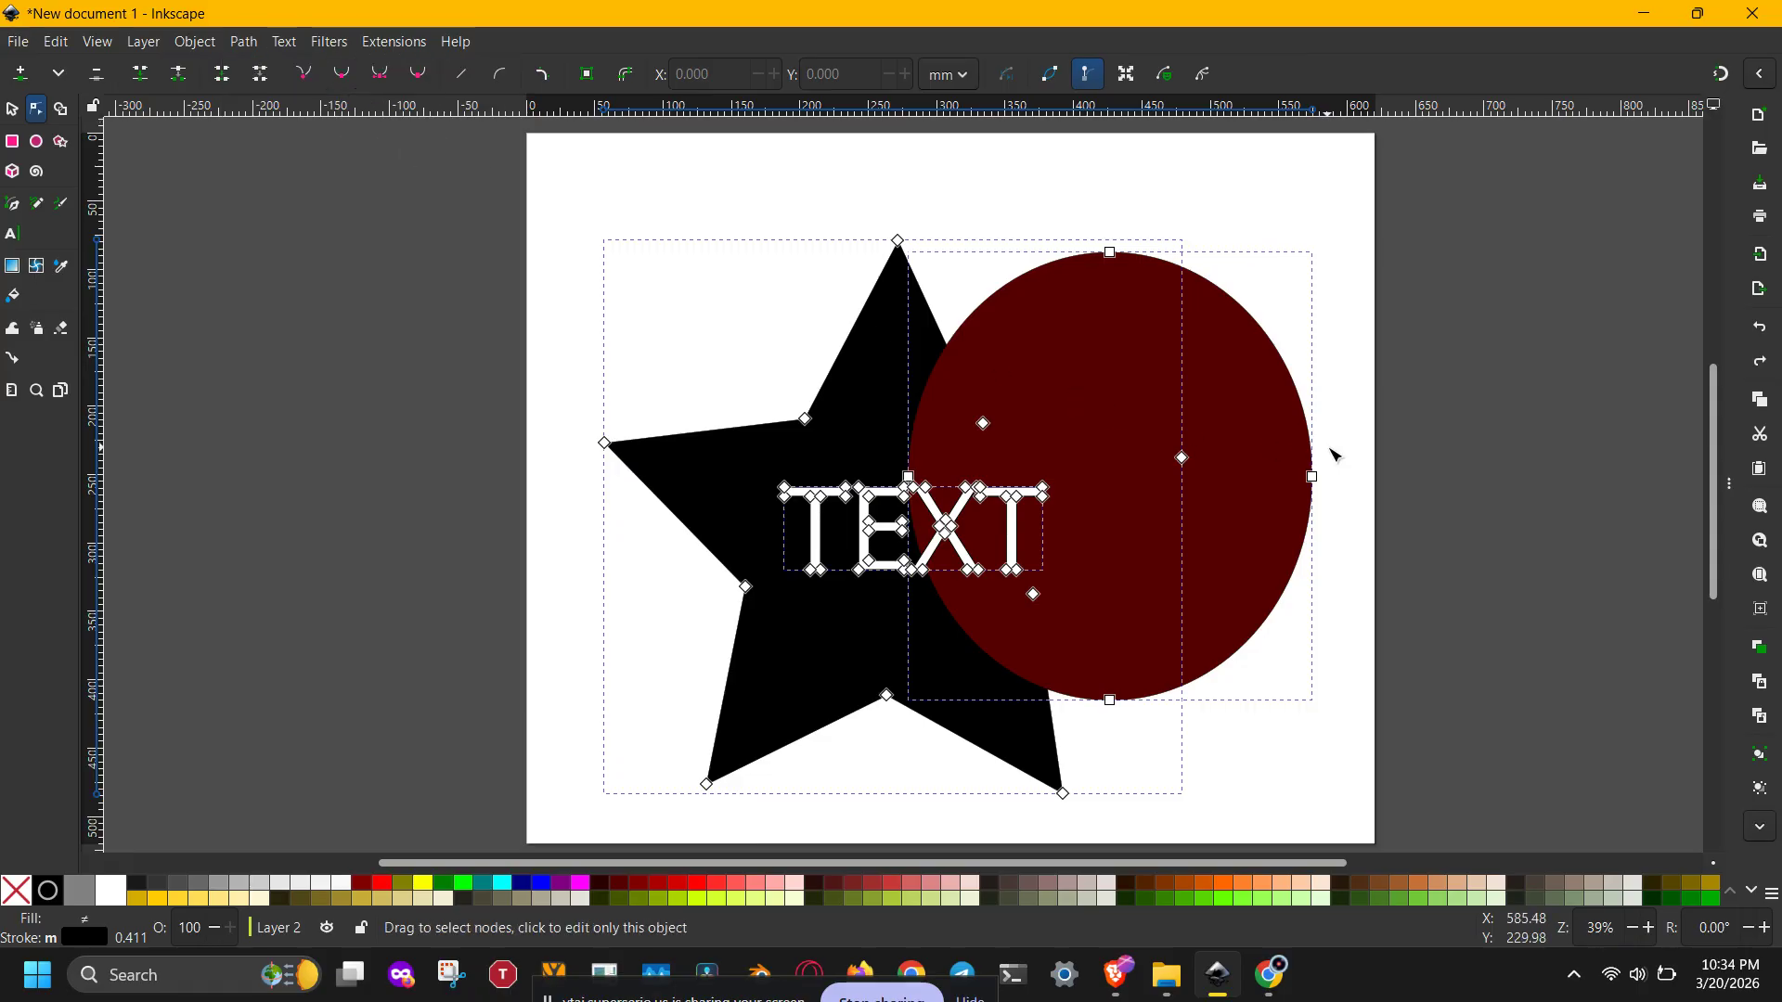
{"action": "left_click", "coordinate": [1380, 454]}
{"action": "left_click", "coordinate": [12, 109]}
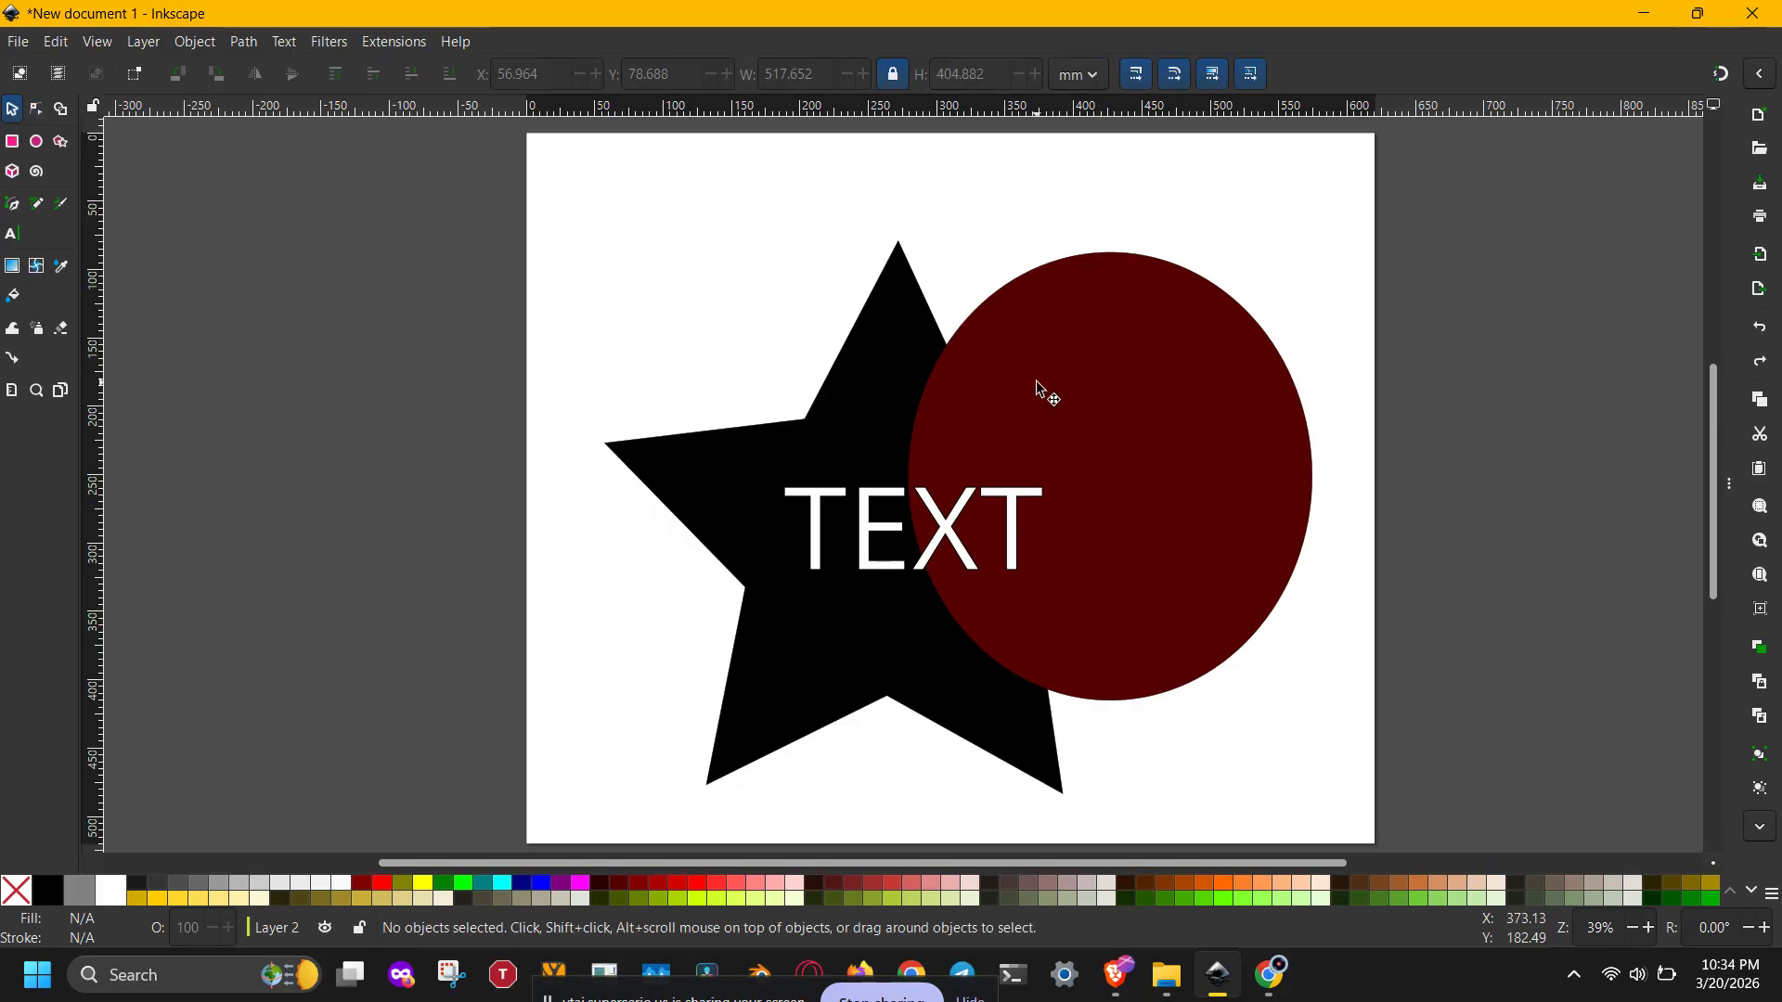
Step: Browse the Document Properties and Preferences panels, opening the System and Interface preference pages
{"action": "left_click", "coordinate": [1727, 480]}
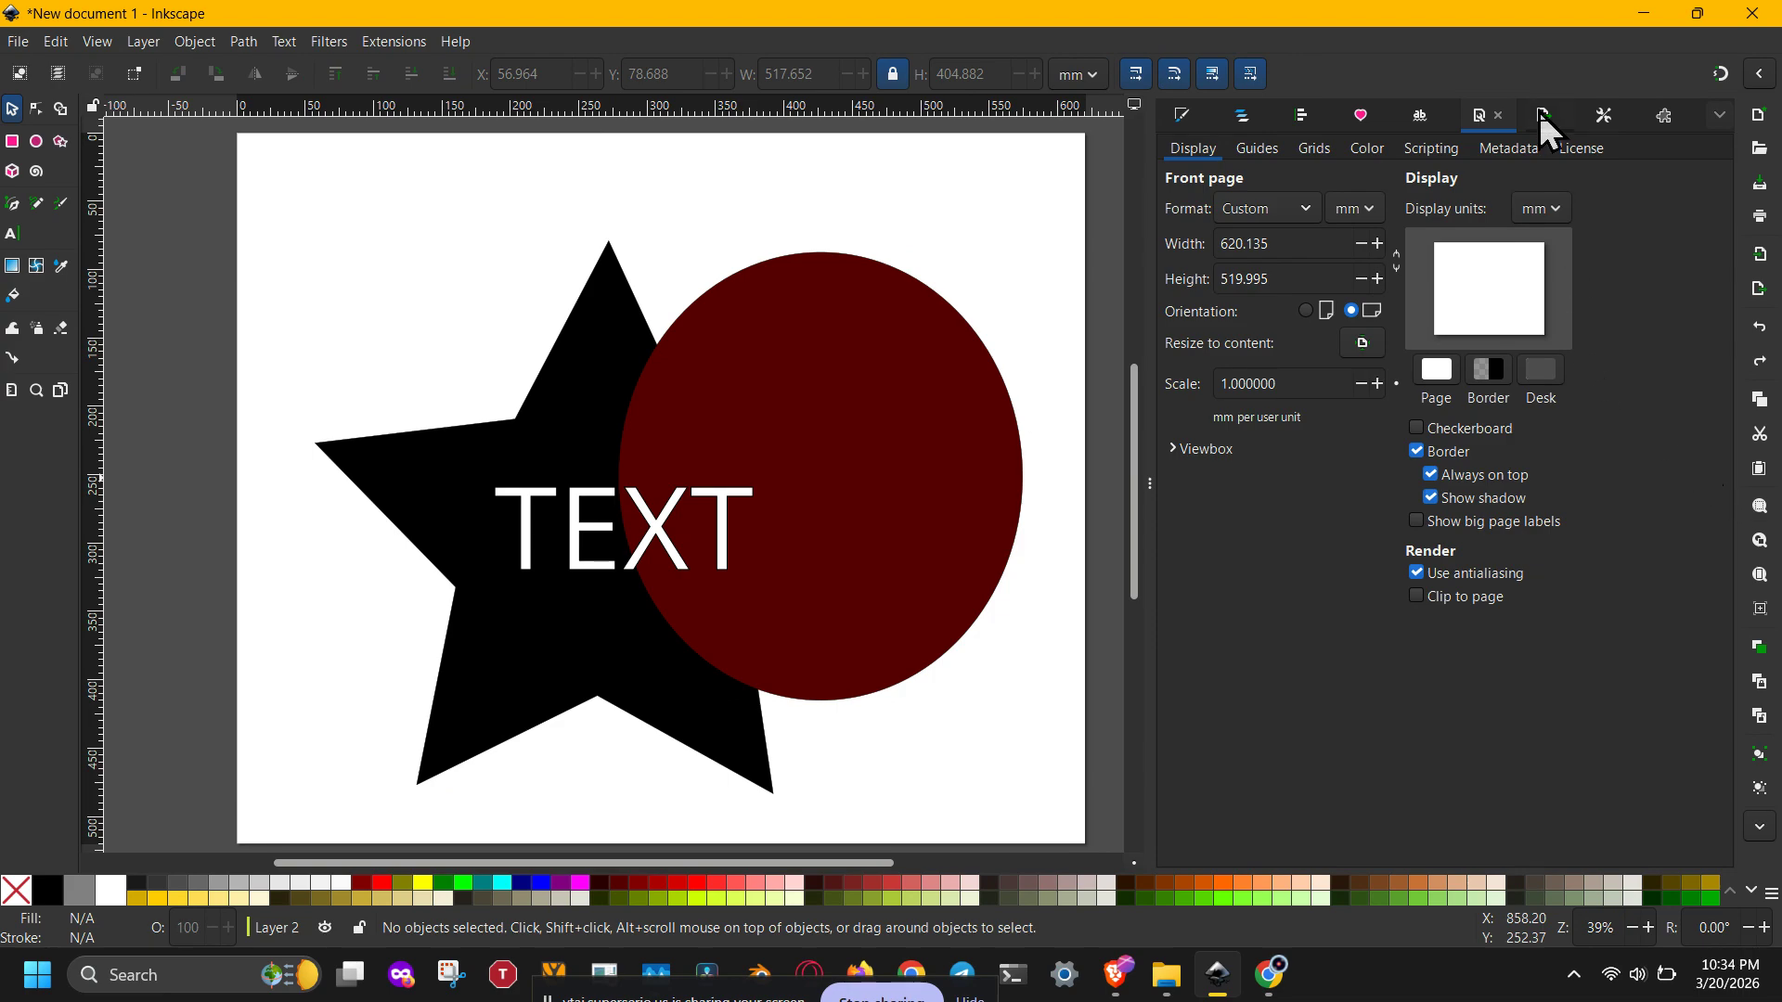
{"action": "left_click", "coordinate": [1604, 117]}
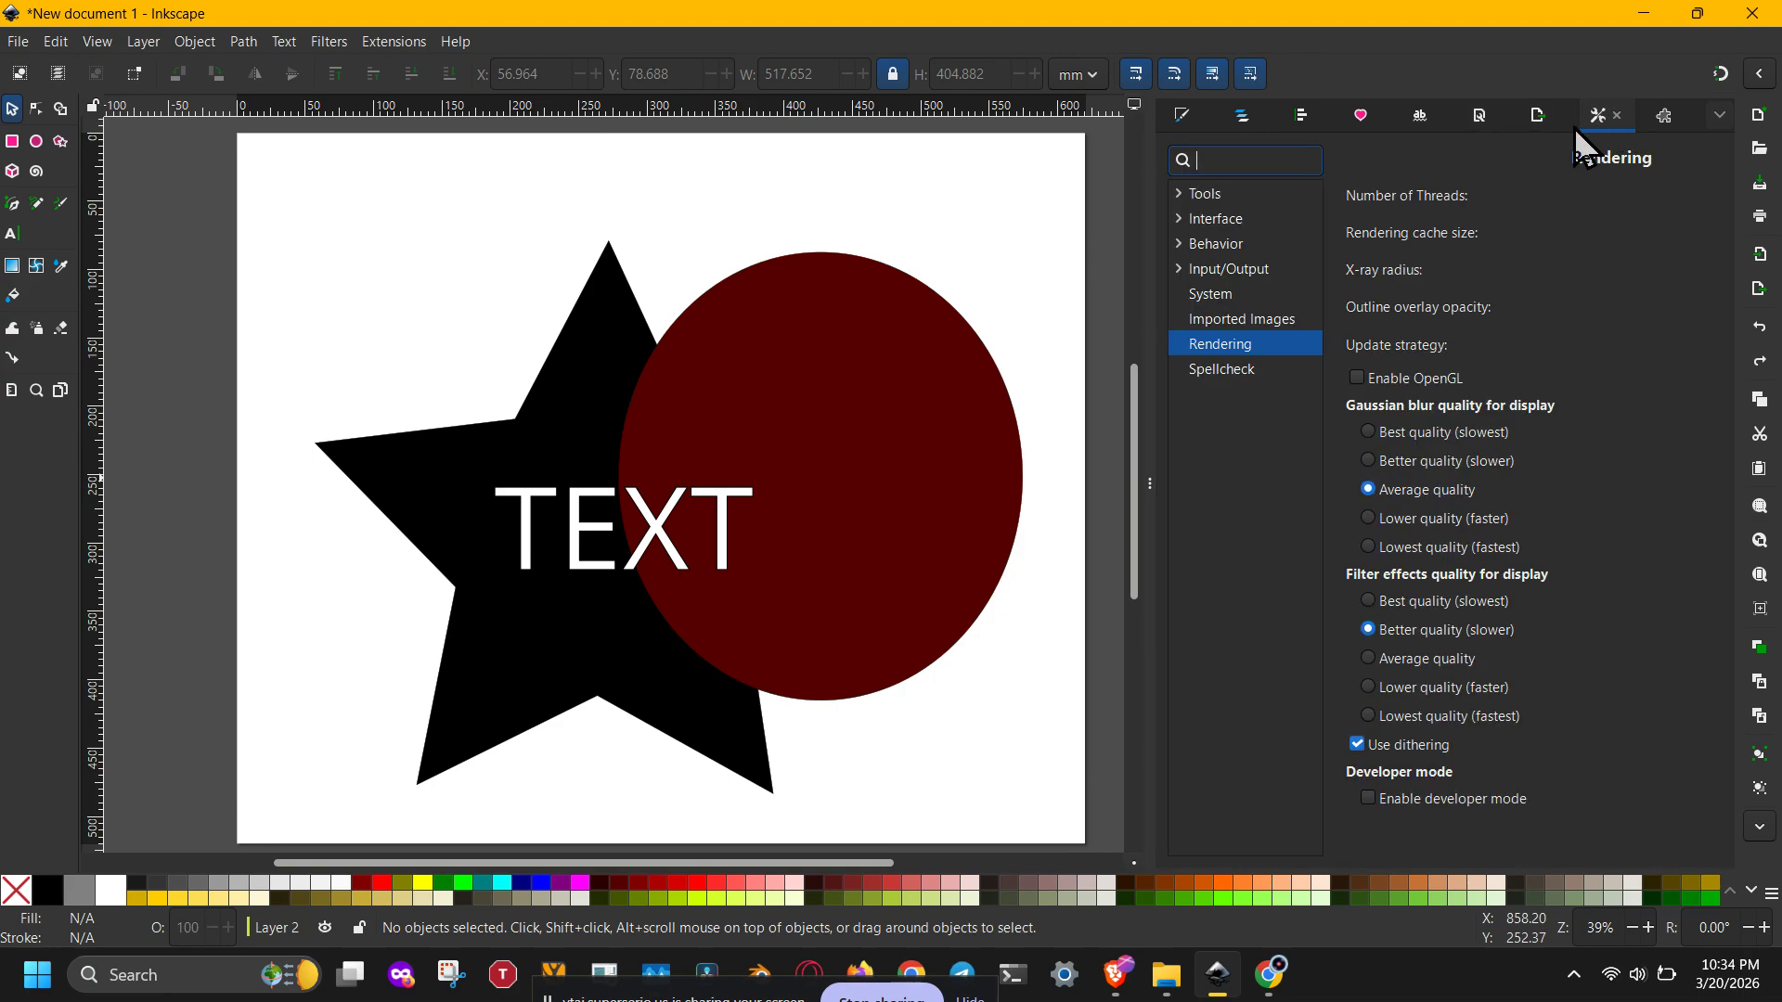
{"action": "left_click", "coordinate": [1244, 295]}
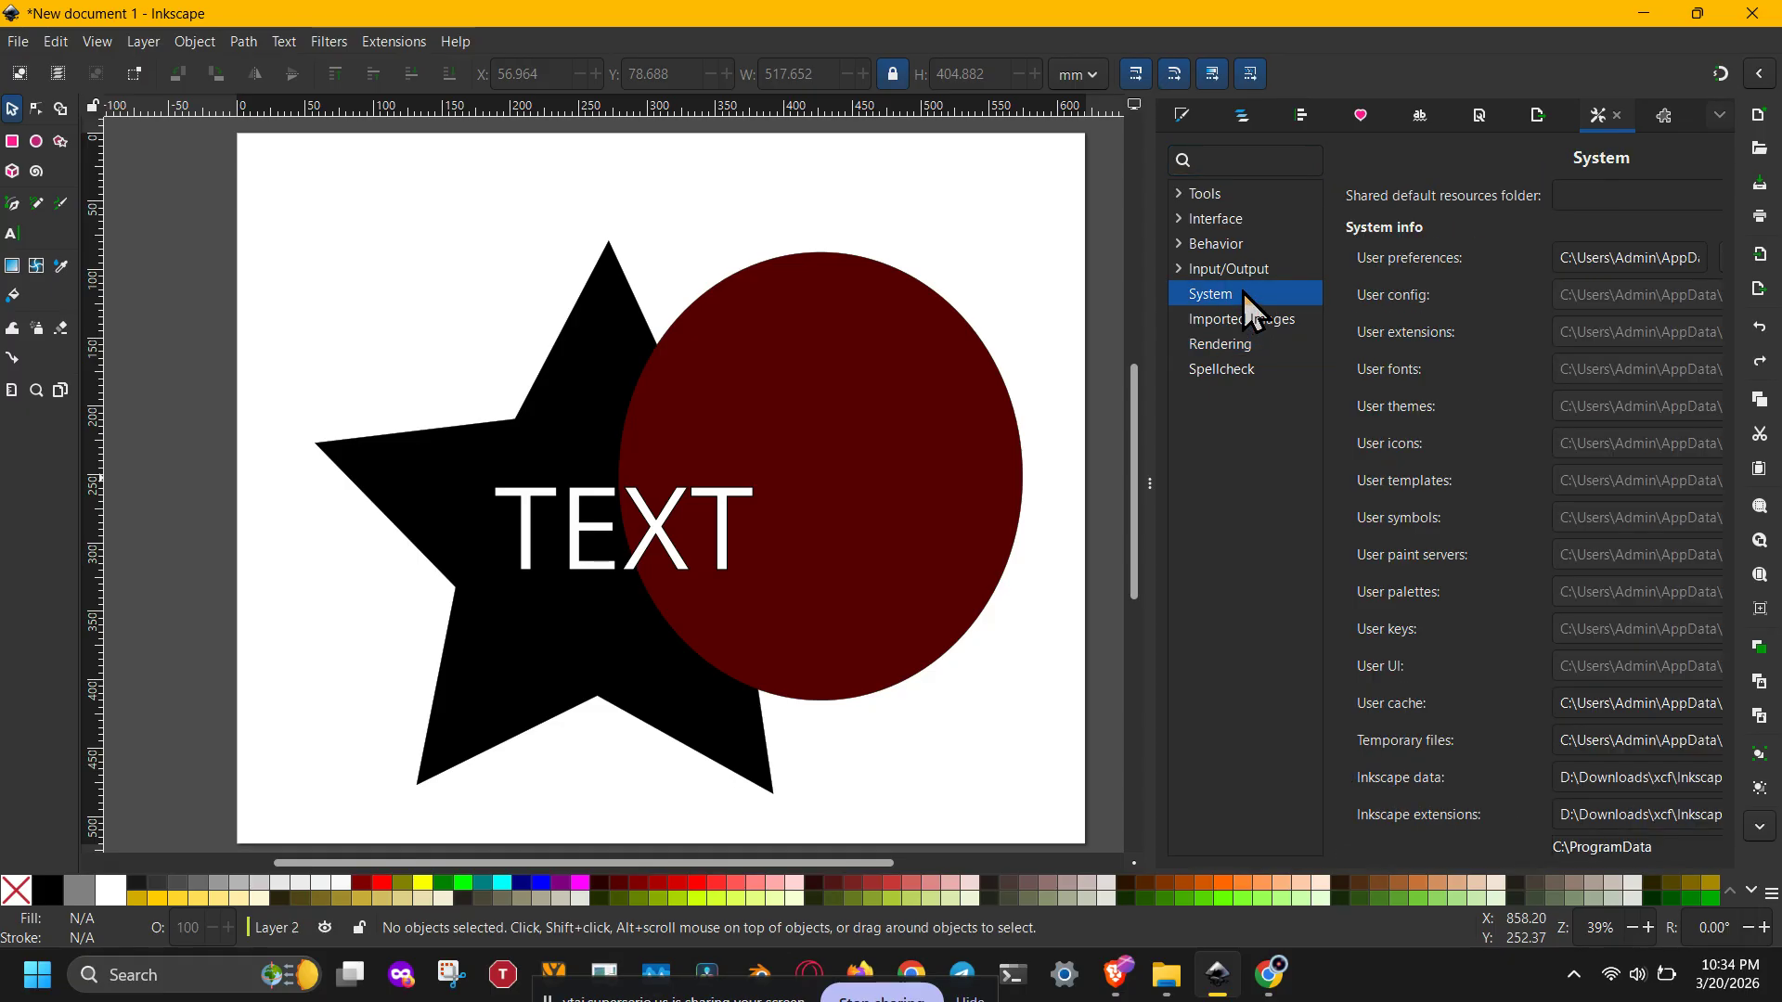
{"action": "left_click", "coordinate": [1251, 218]}
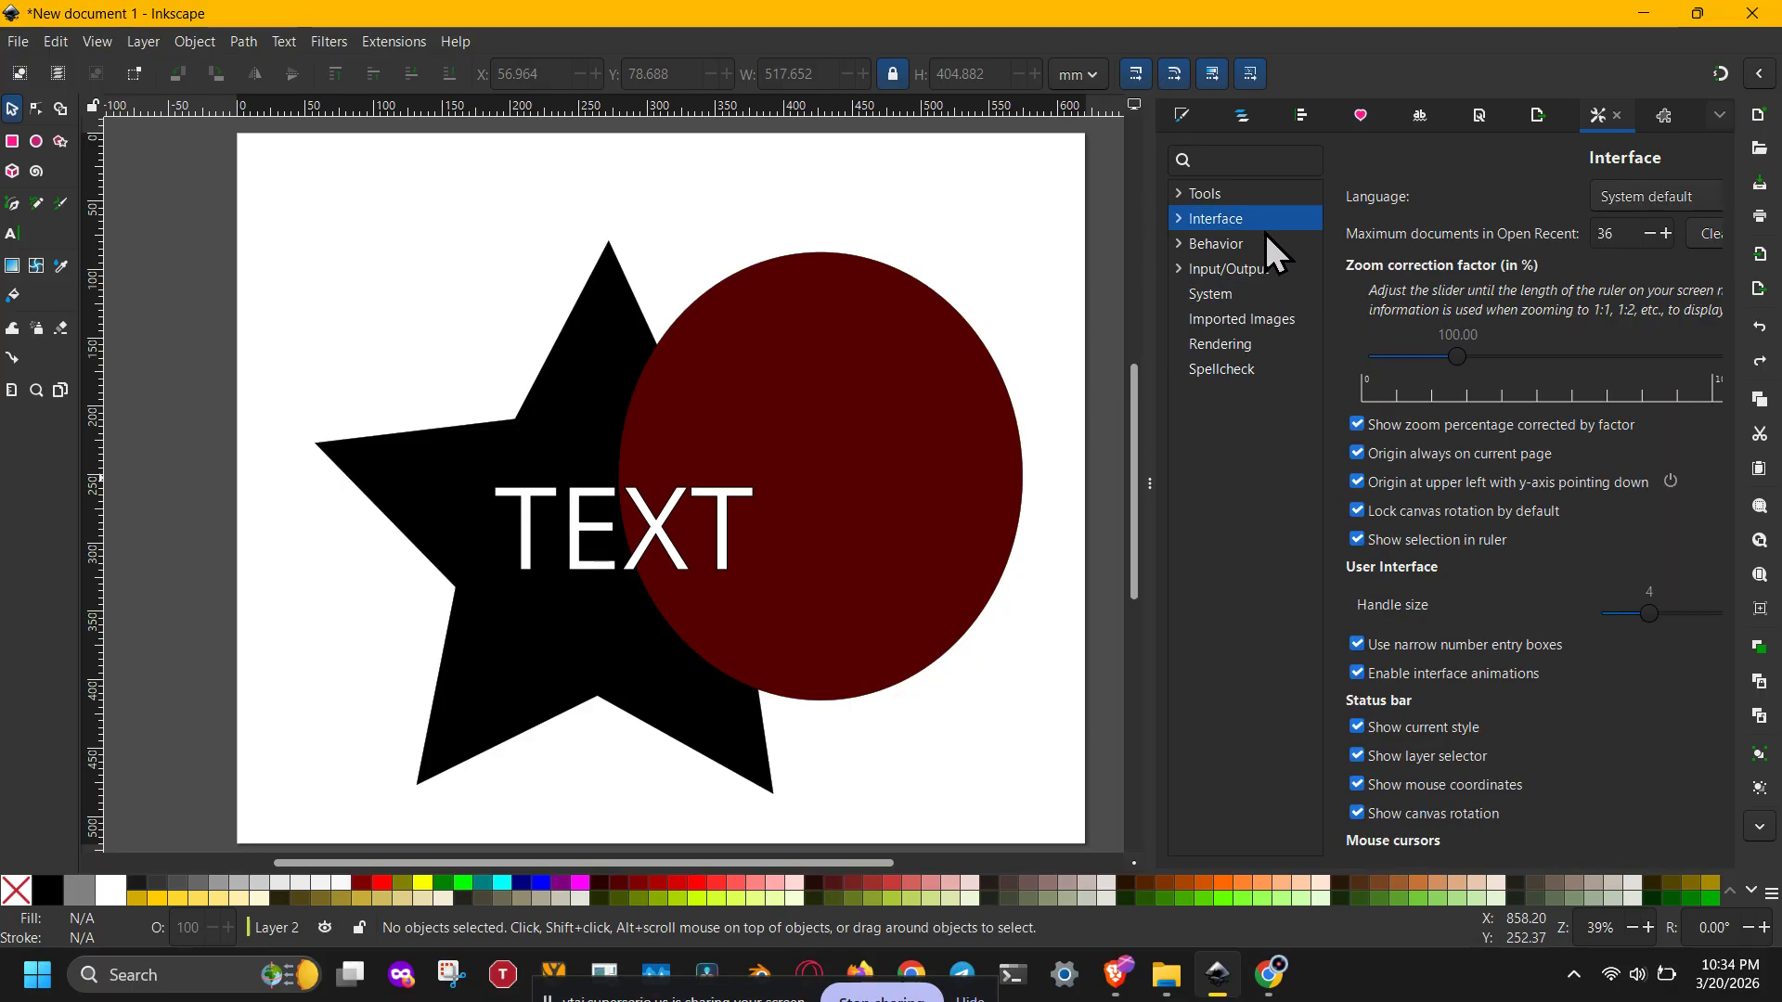
{"action": "left_click", "coordinate": [1177, 220]}
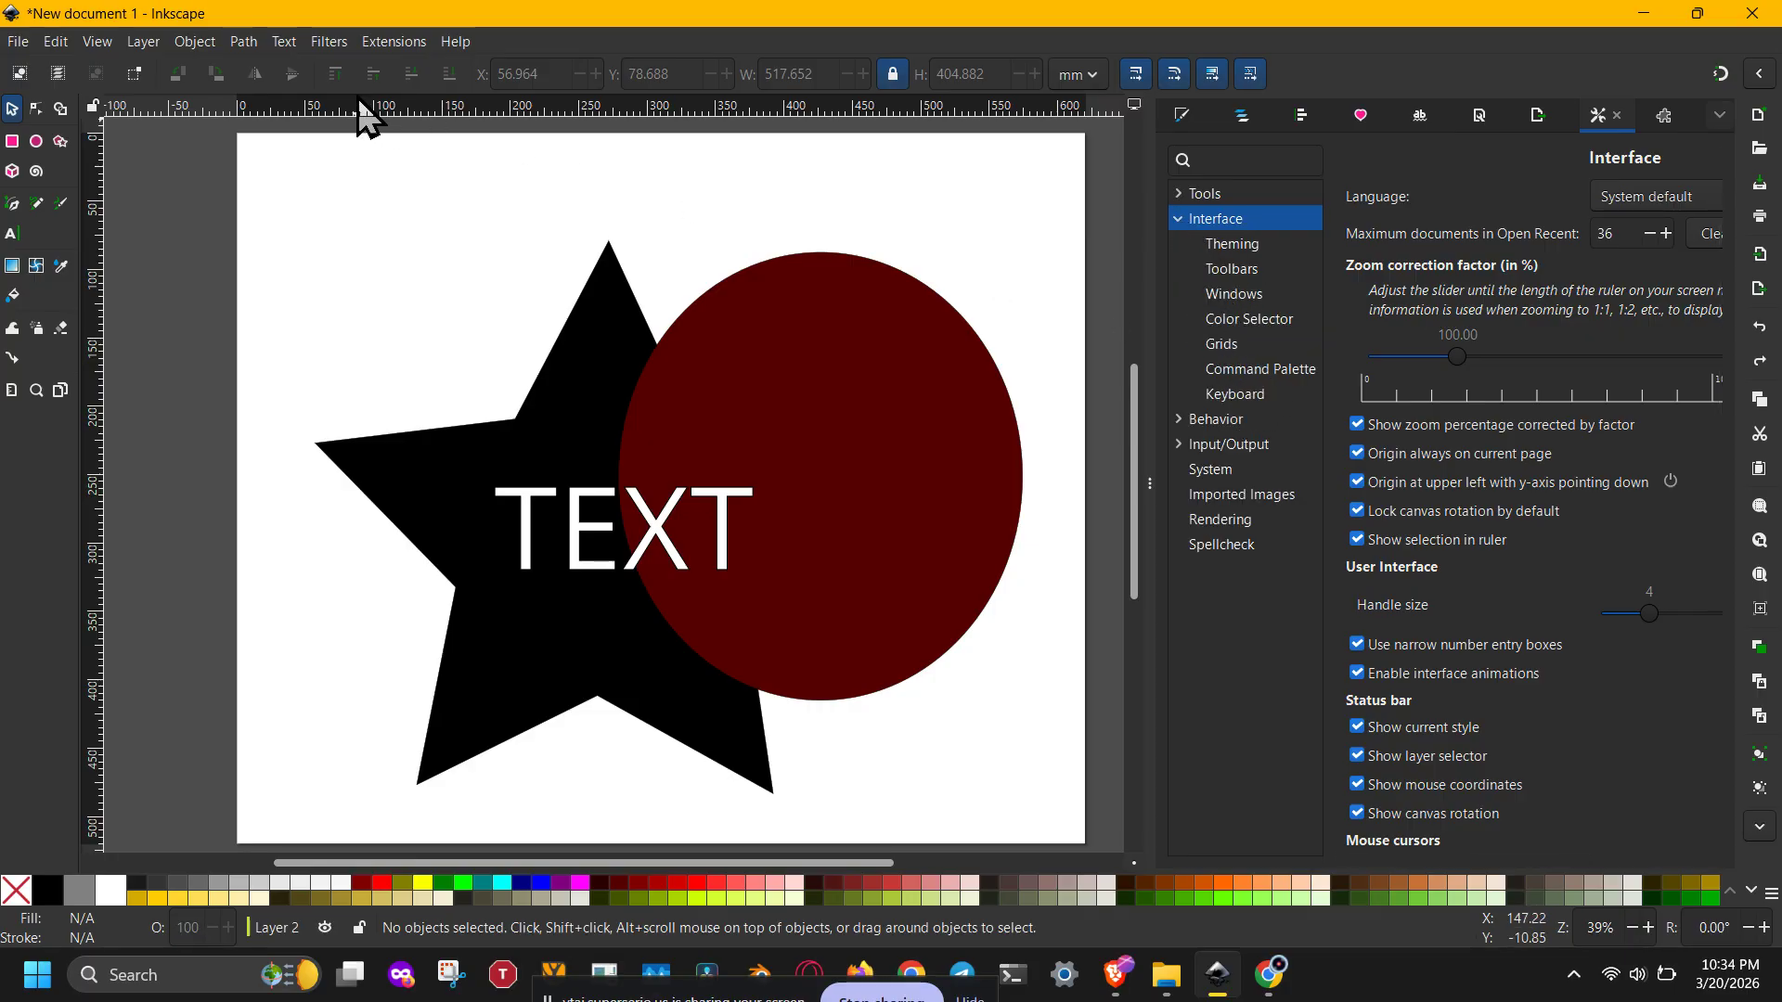
Step: Select the star, circle and text together and apply Stroke to Path to them
{"action": "left_click", "coordinate": [243, 41]}
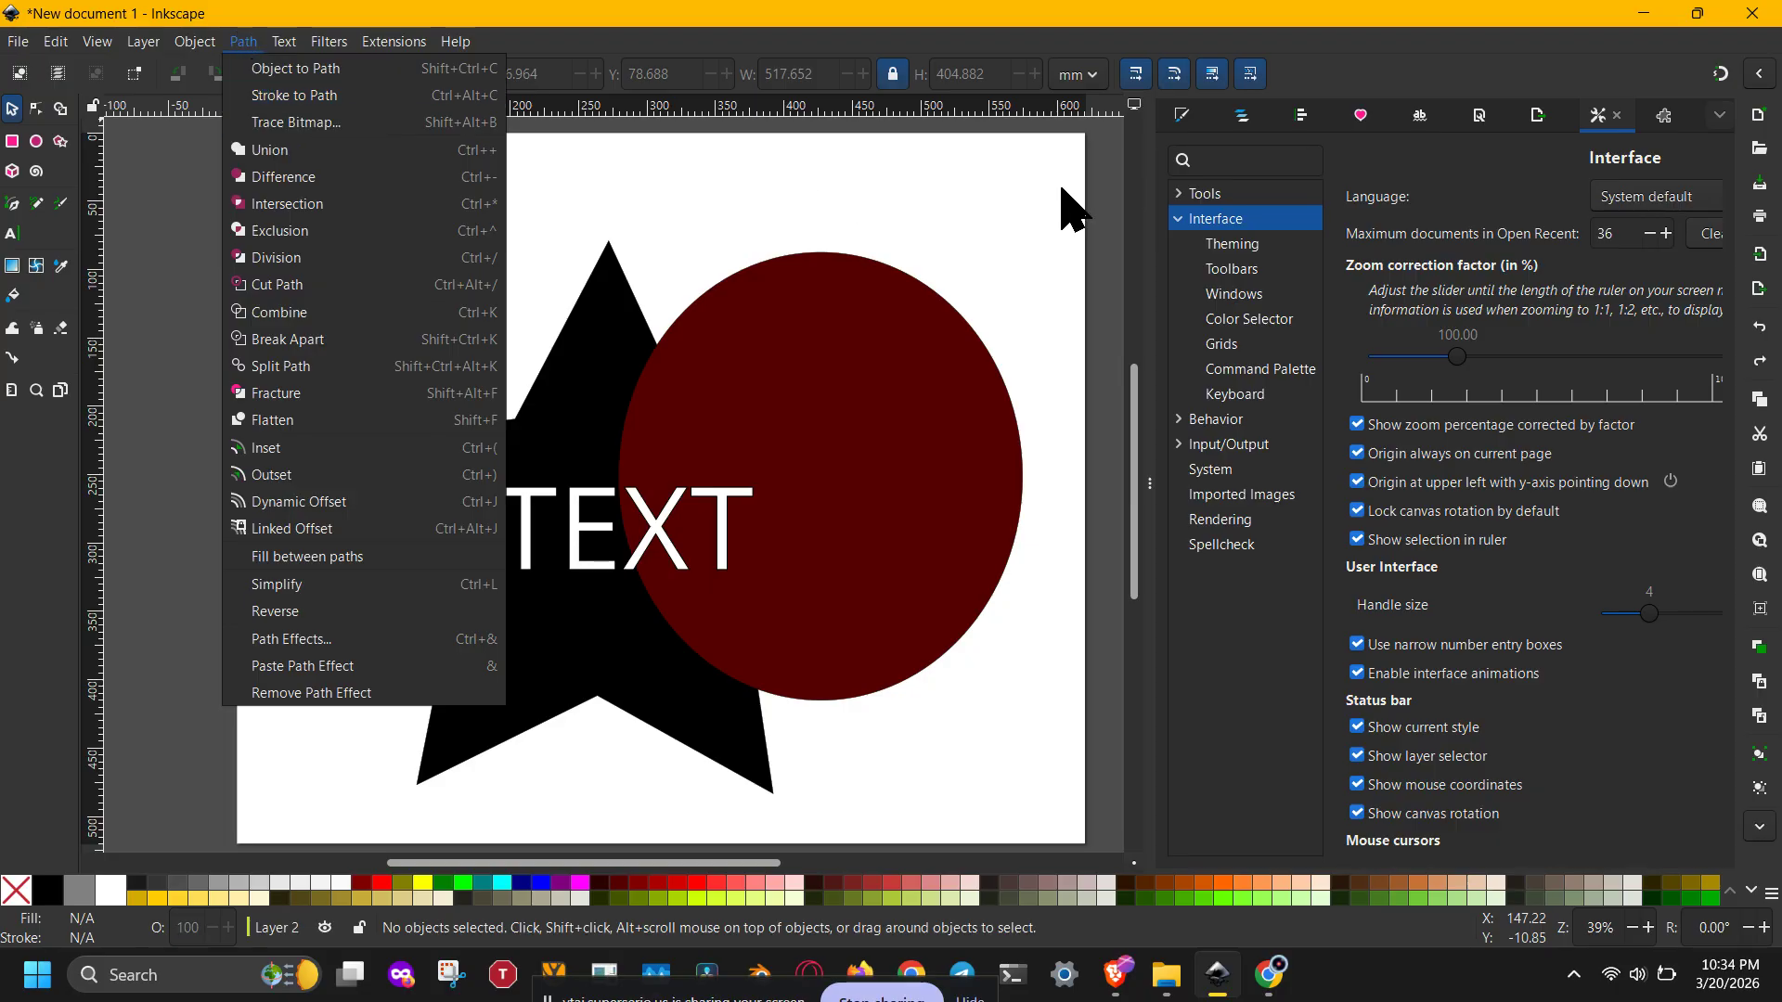
{"action": "left_click", "coordinate": [994, 239]}
{"action": "left_click_drag", "start_coordinate": [1055, 192], "coordinate": [210, 813]}
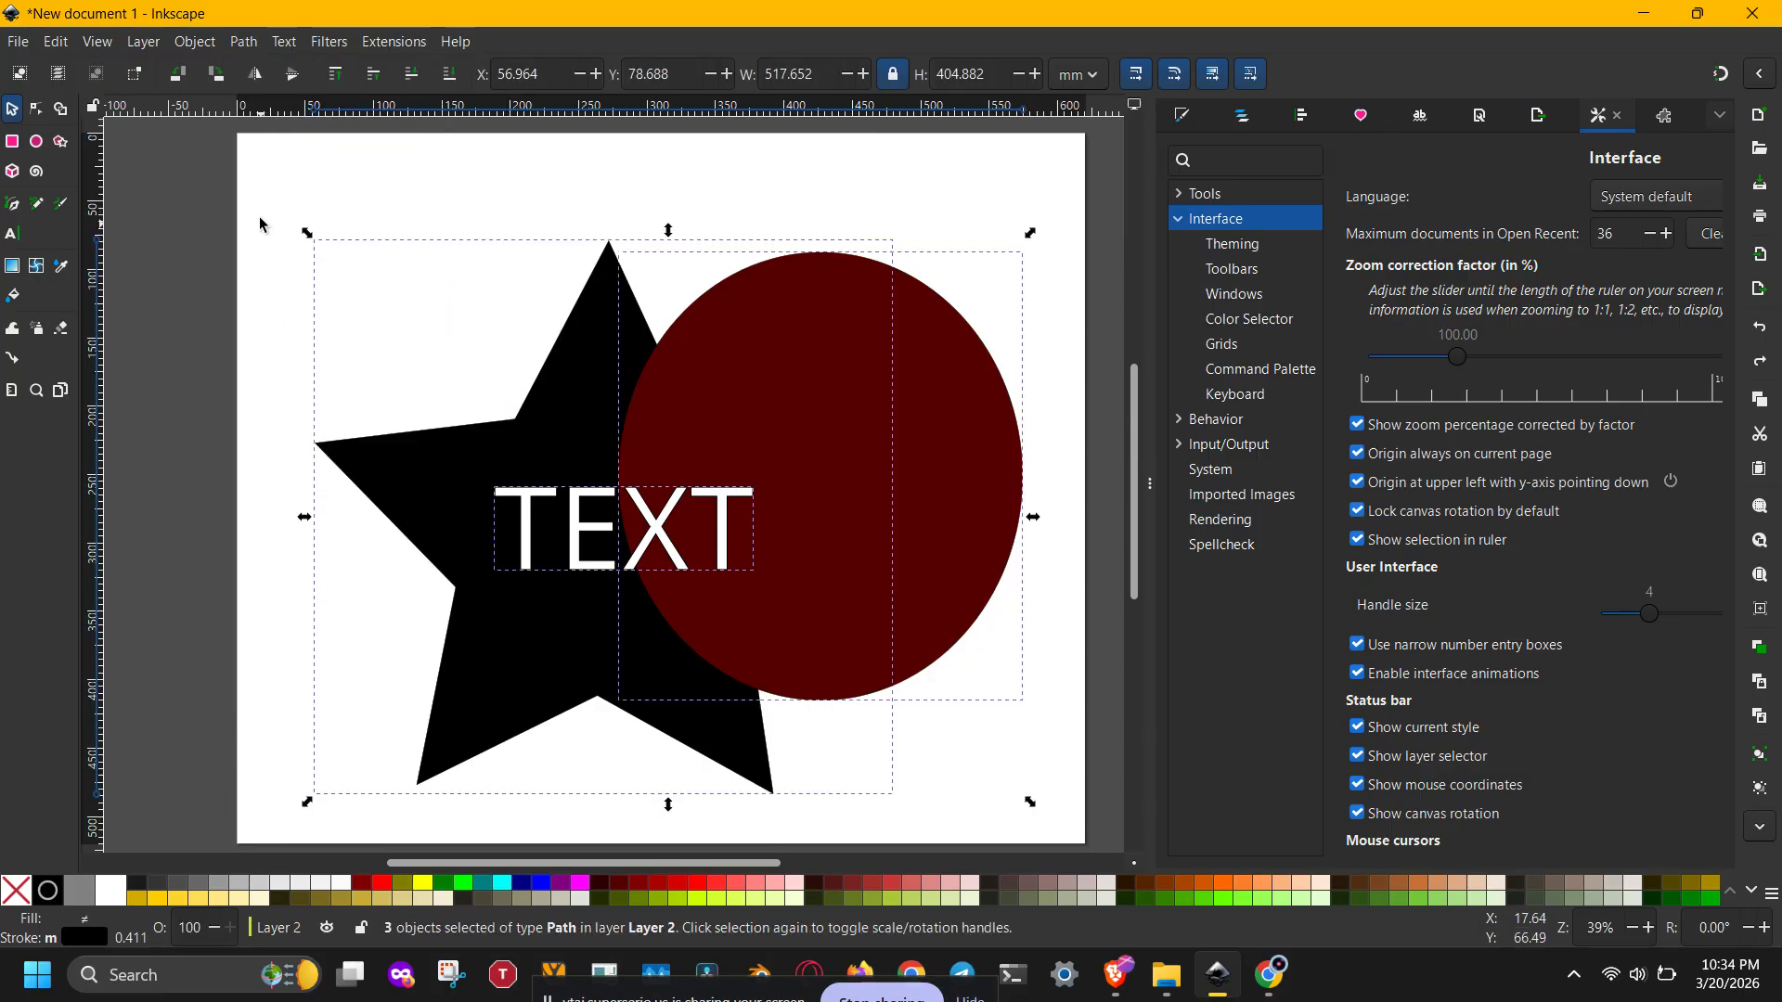
{"action": "left_click", "coordinate": [243, 41]}
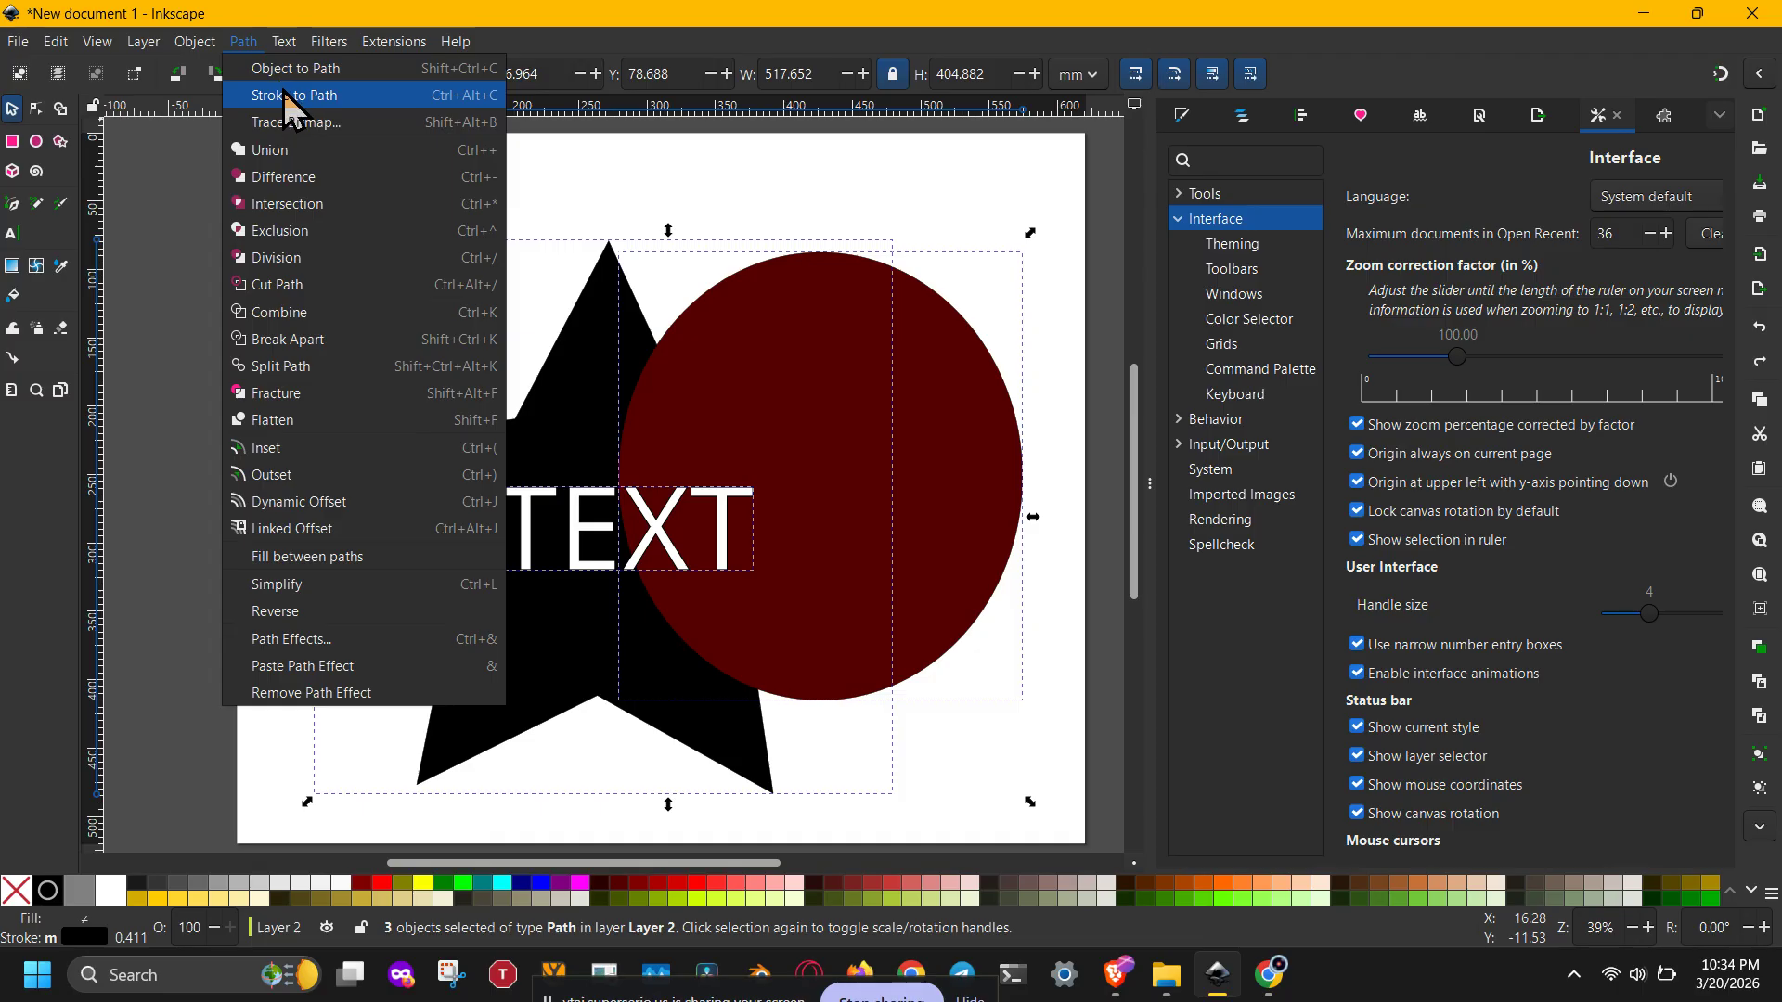
{"action": "left_click", "coordinate": [284, 93]}
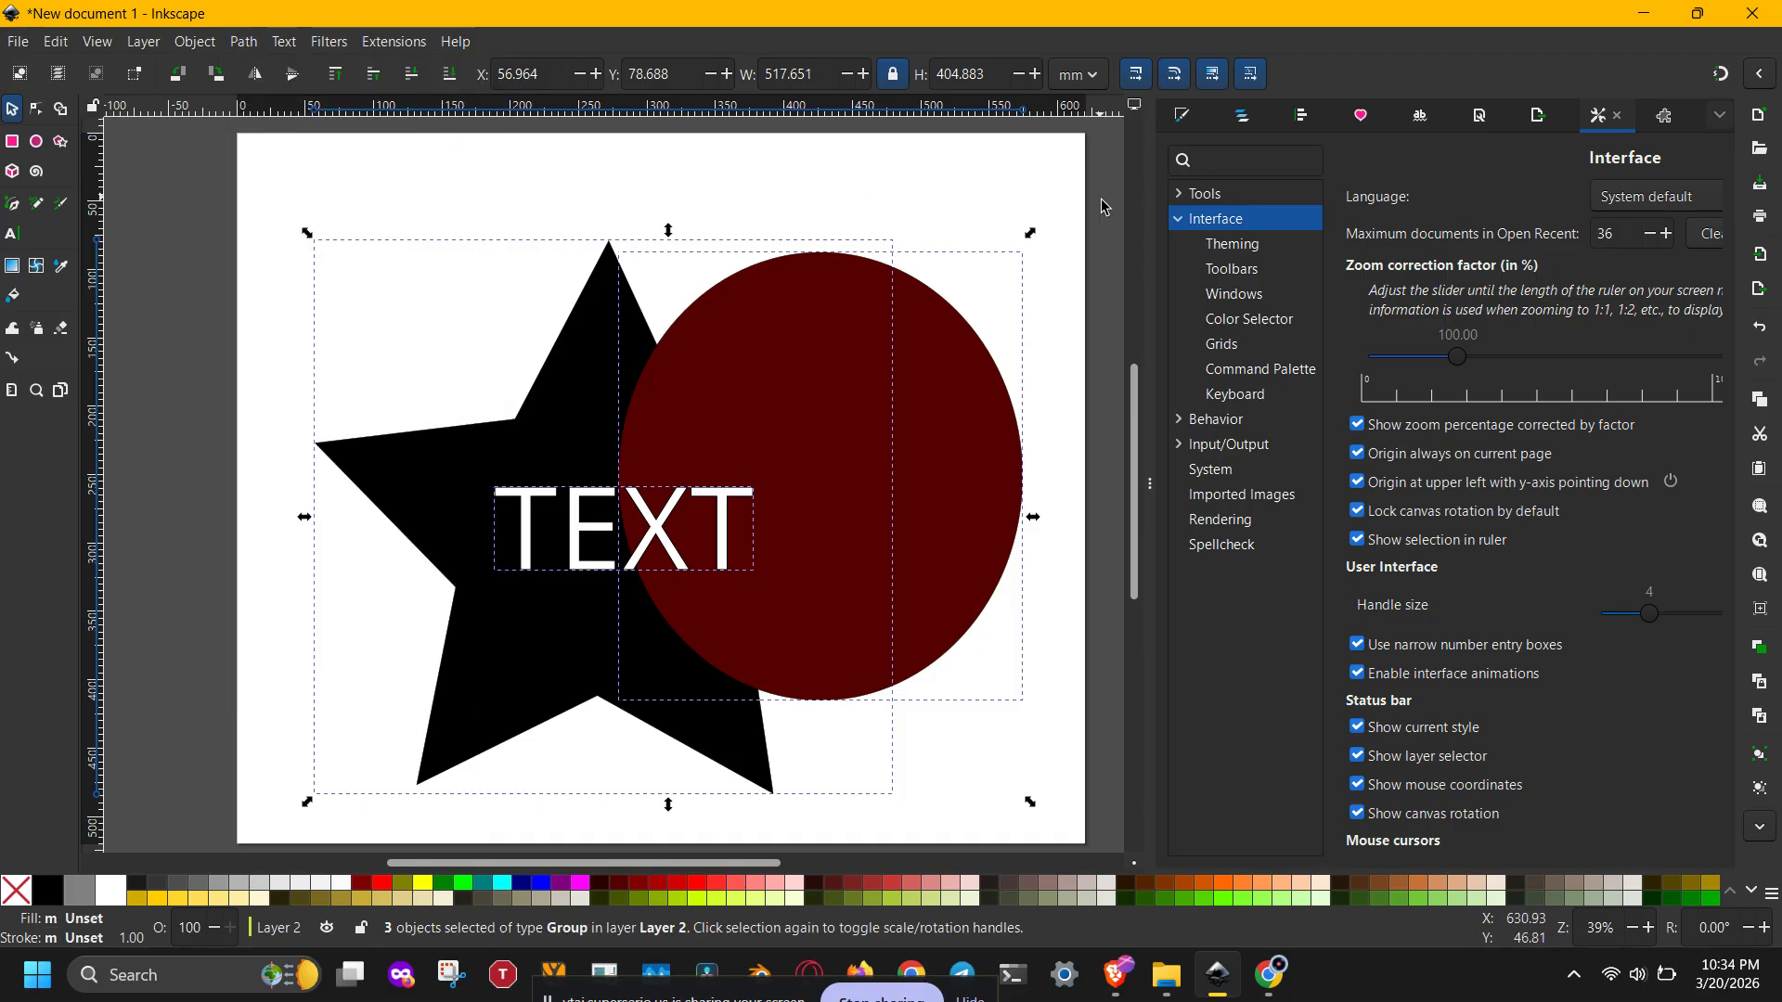
Step: Close the side panel, select all objects and ungroup them
{"action": "left_click", "coordinate": [1151, 405]}
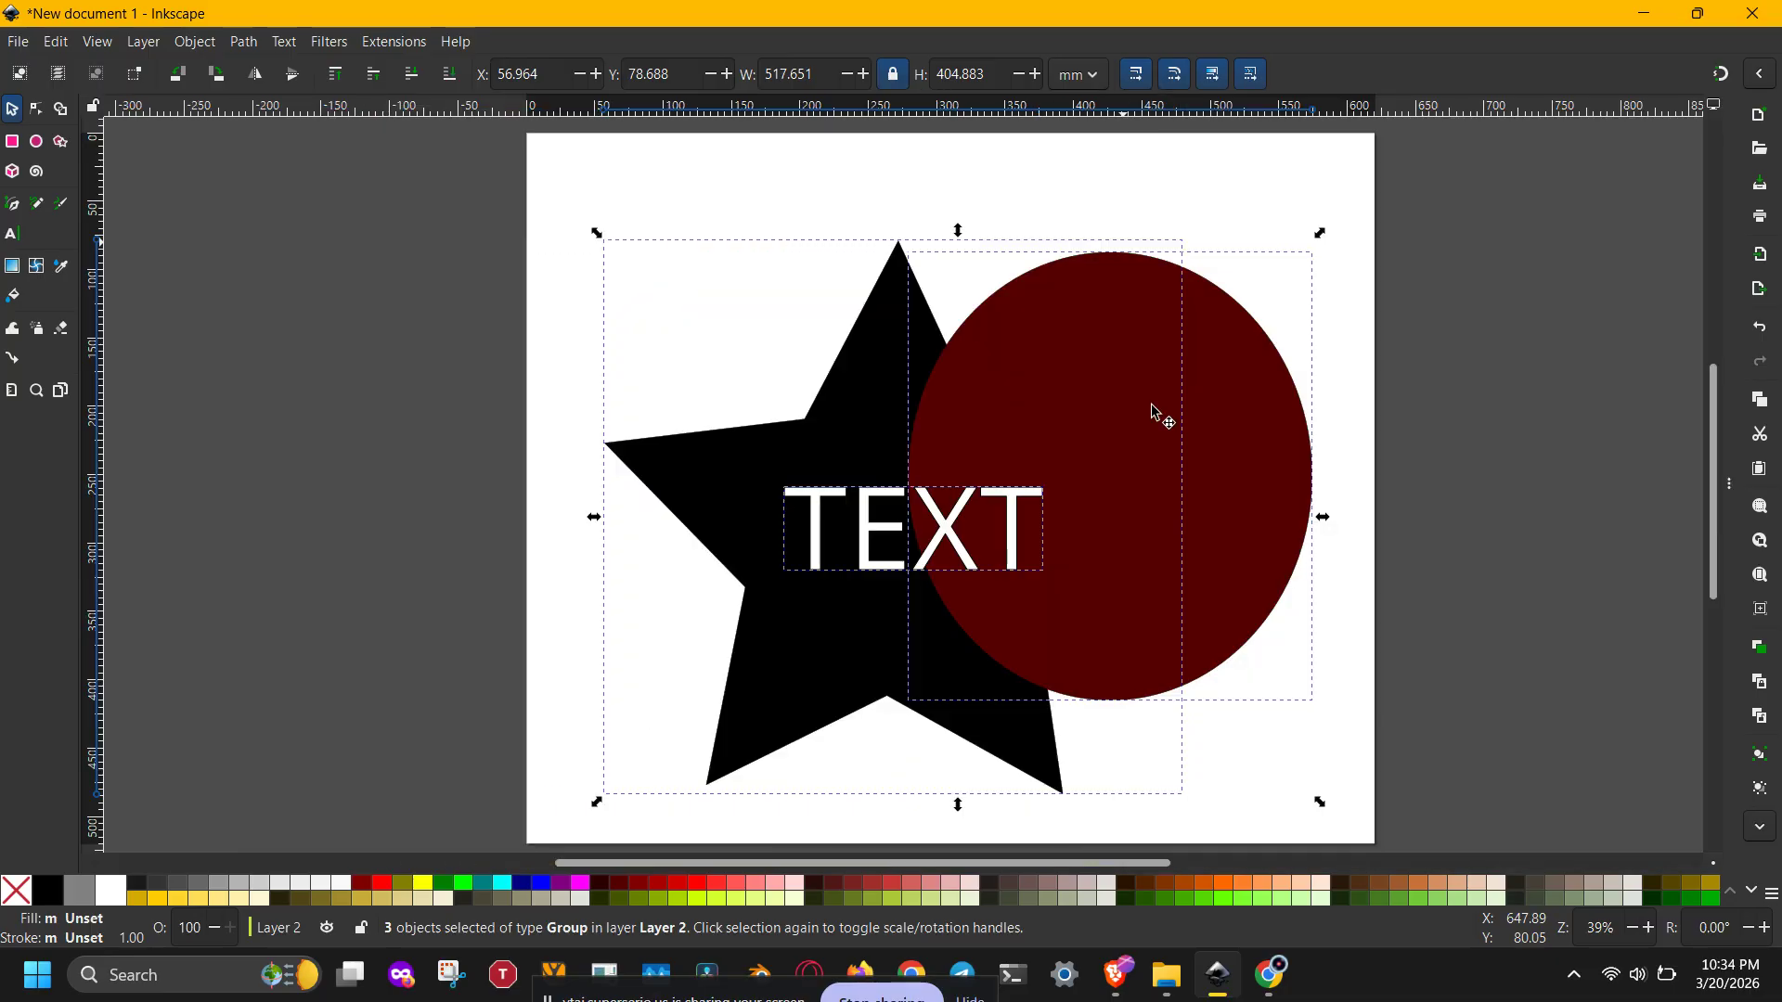
{"action": "left_click", "coordinate": [1448, 402]}
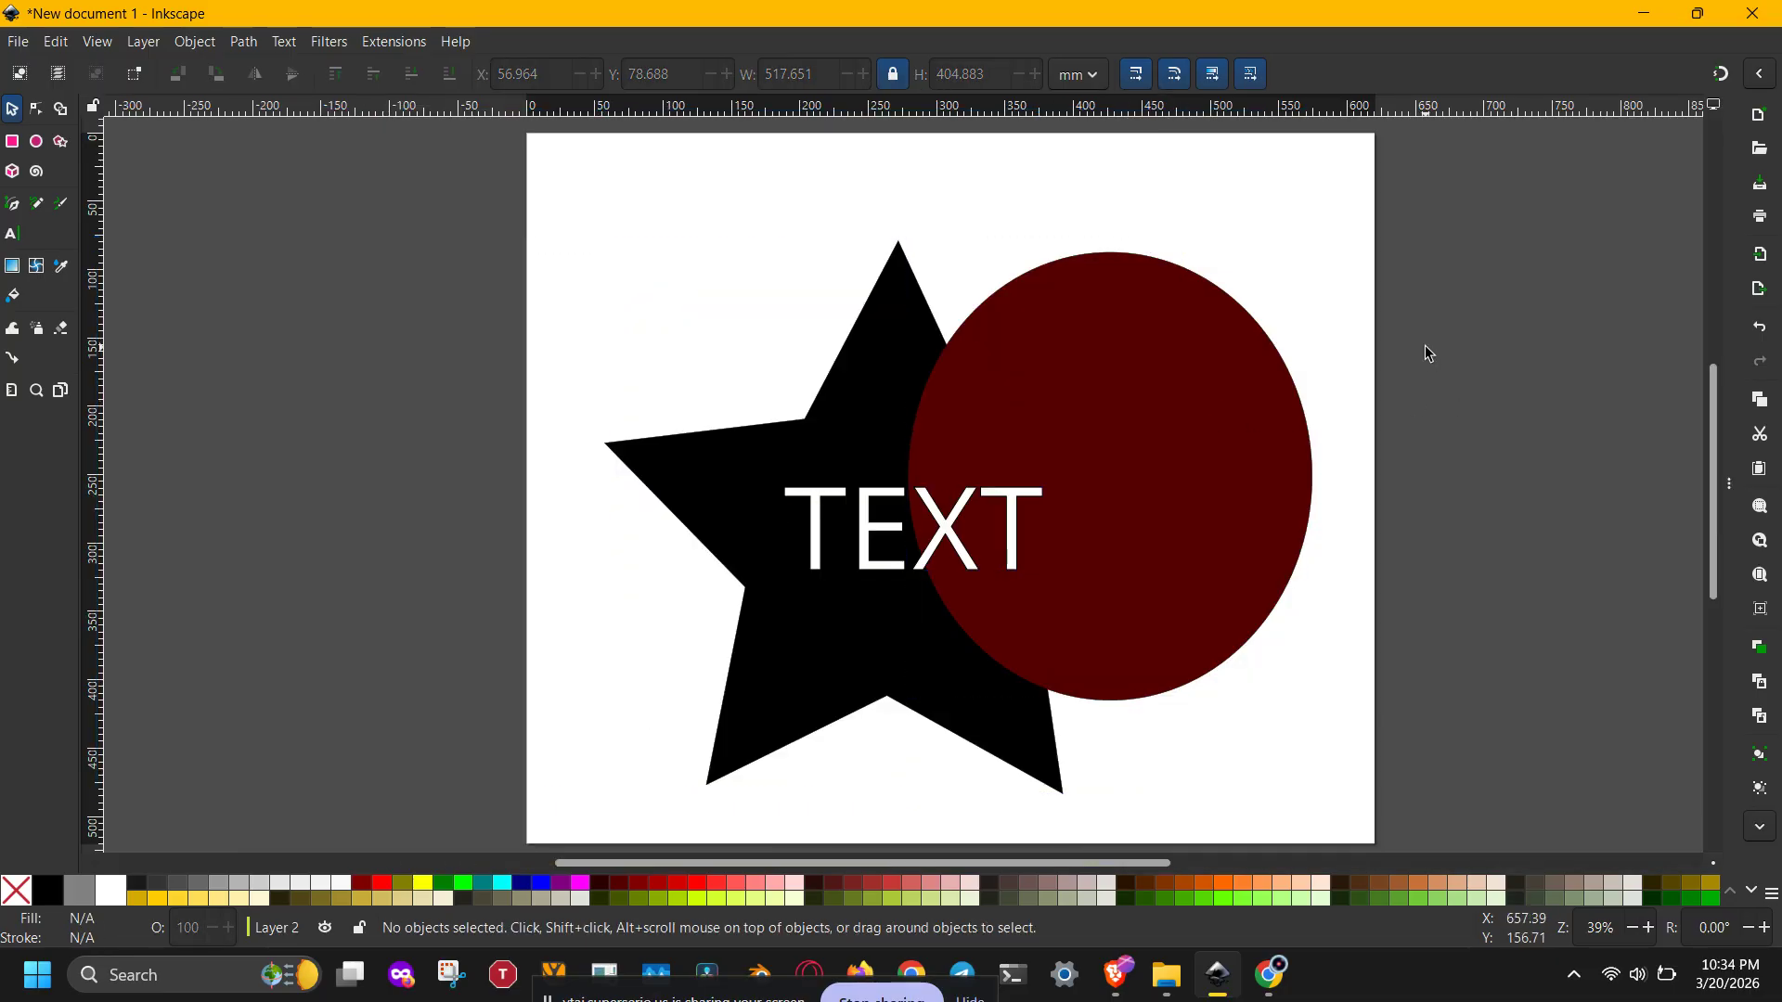
{"action": "key", "text": "ctrl+a"}
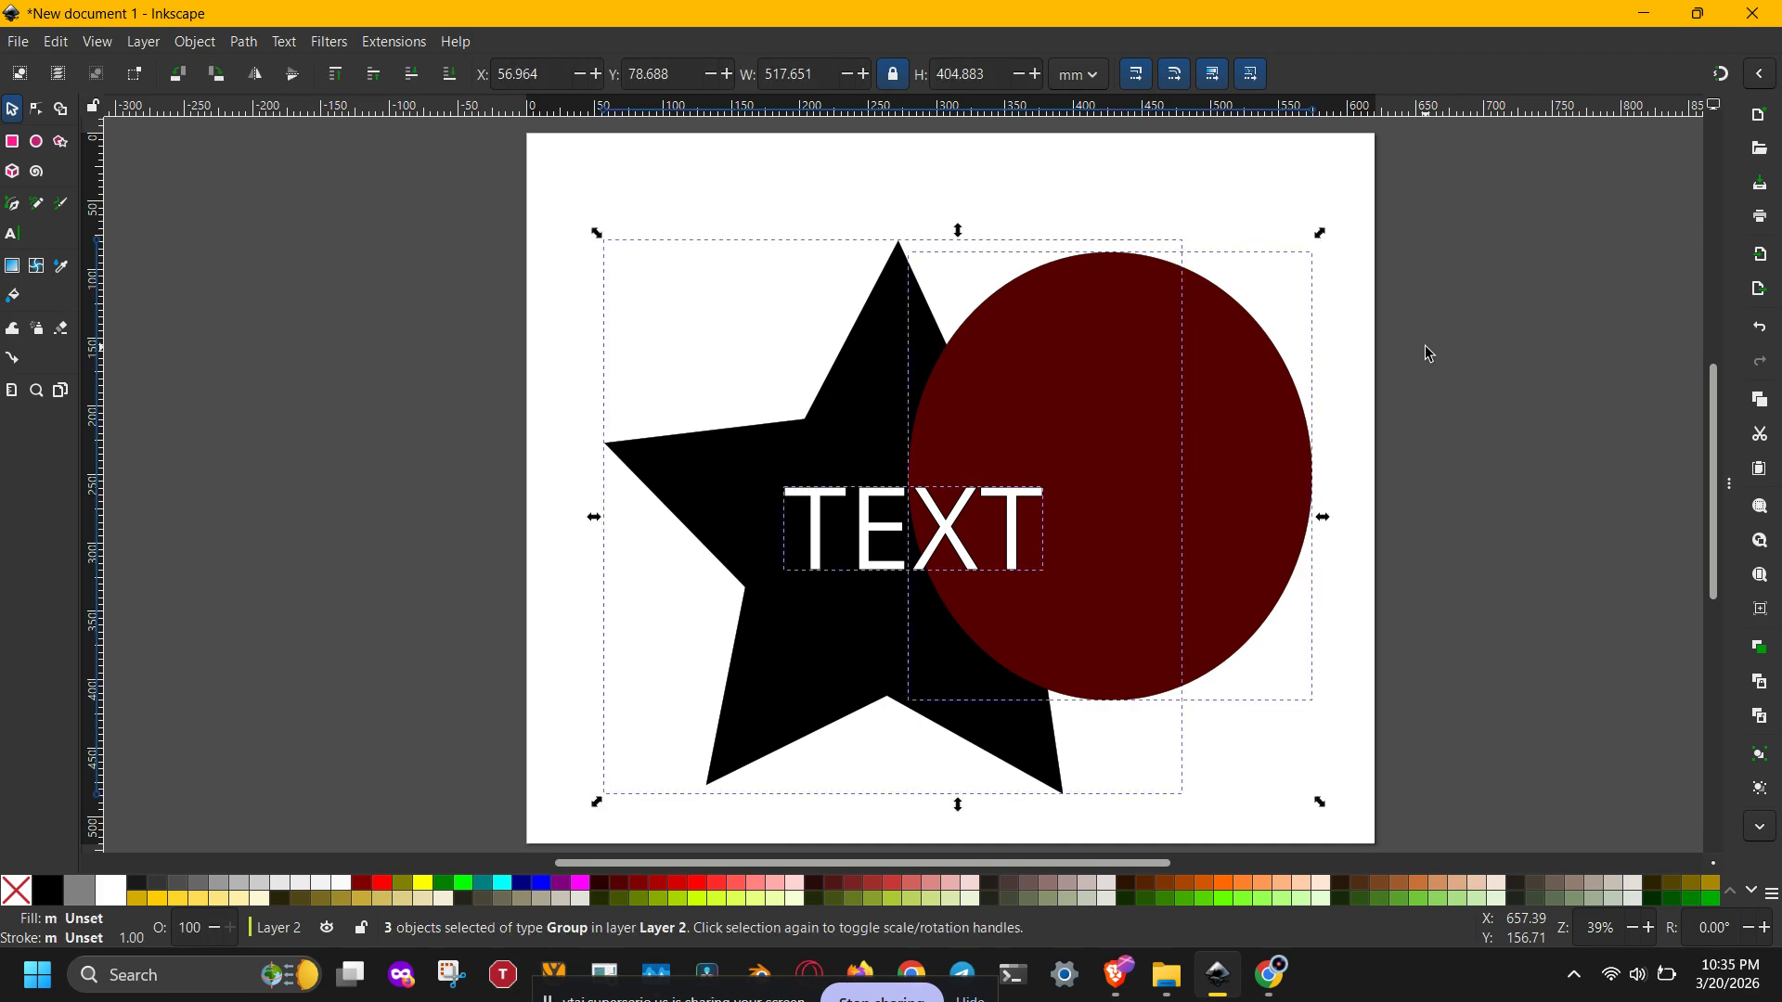
{"action": "key", "text": "ctrl+shift+g"}
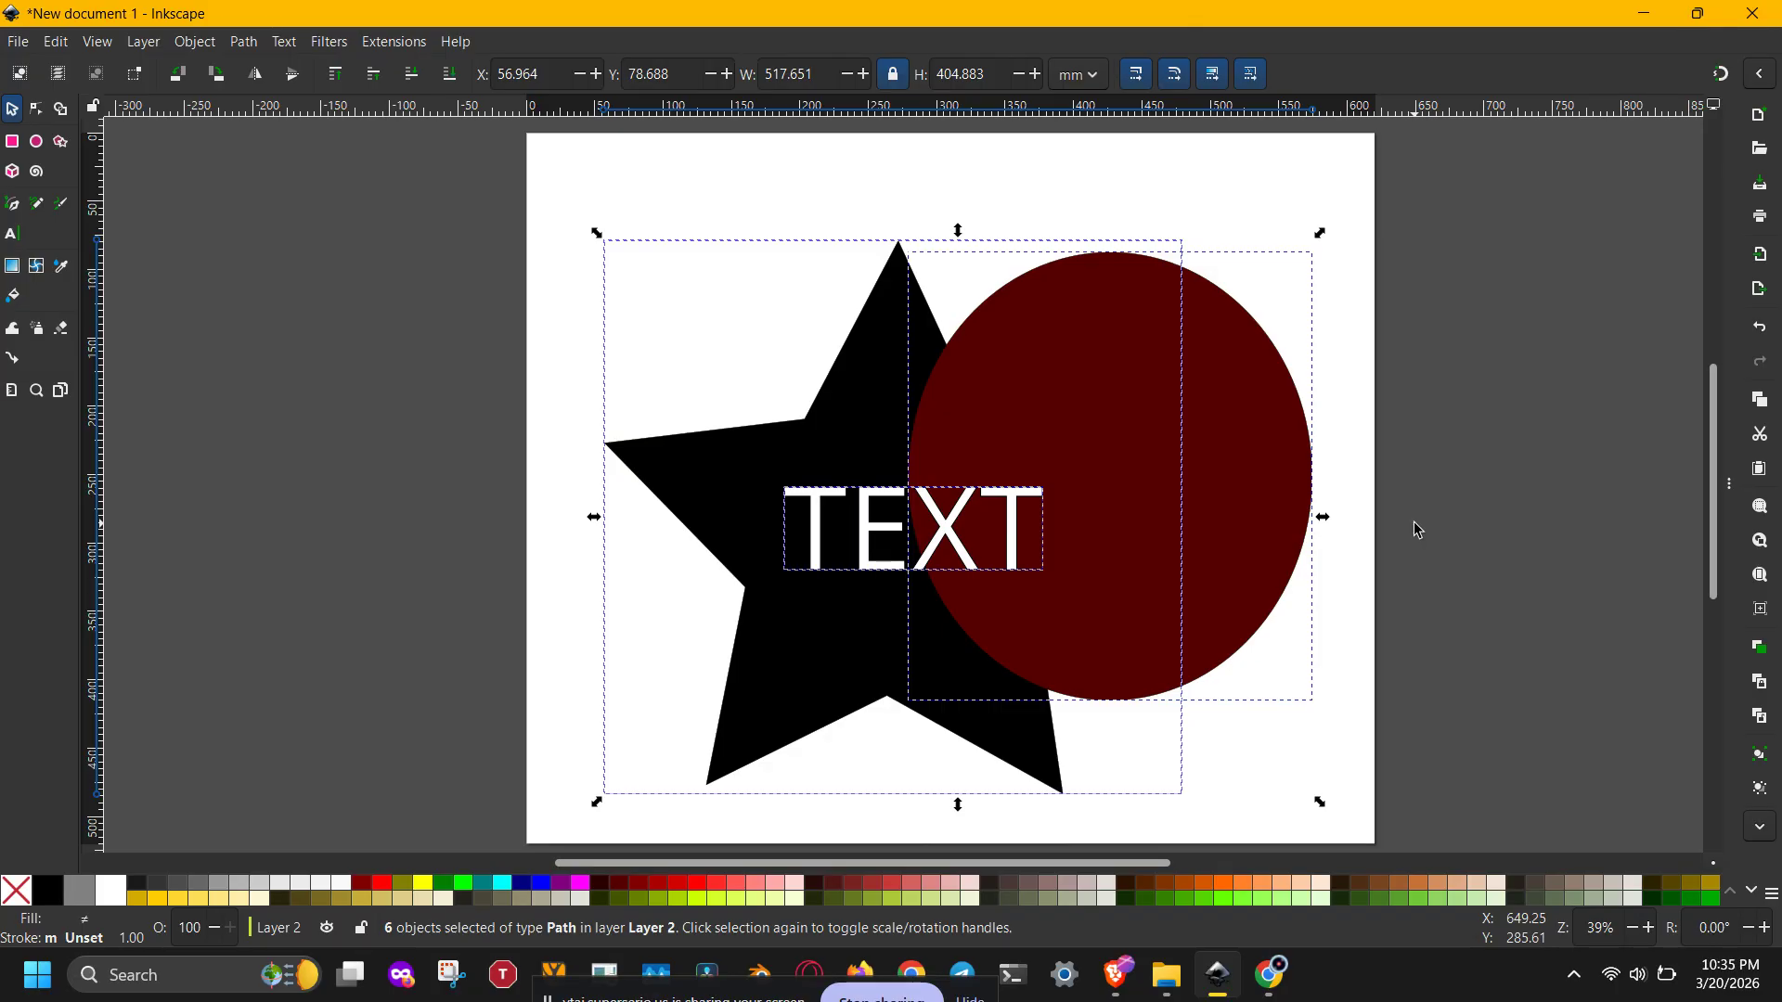
Step: Switch the page orientation to portrait and back to landscape in Document Properties
{"action": "key", "text": "ctrl+shift+d"}
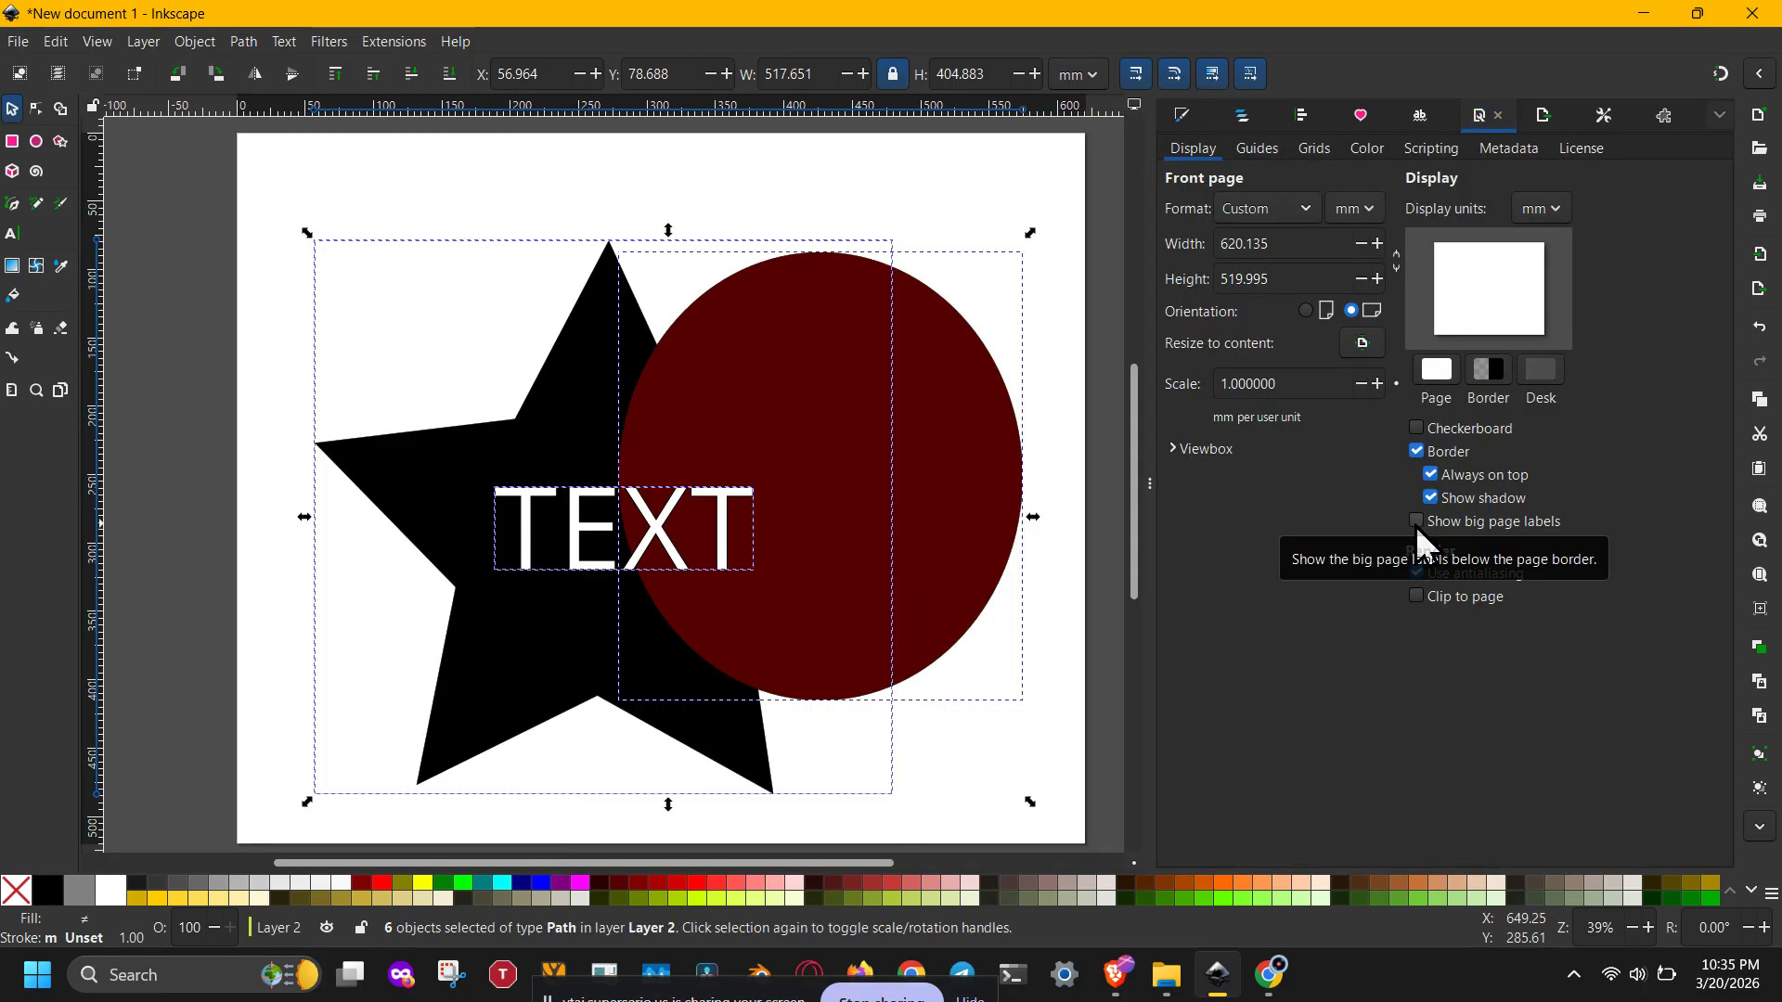
{"action": "left_click", "coordinate": [1308, 311]}
{"action": "left_click", "coordinate": [1351, 312]}
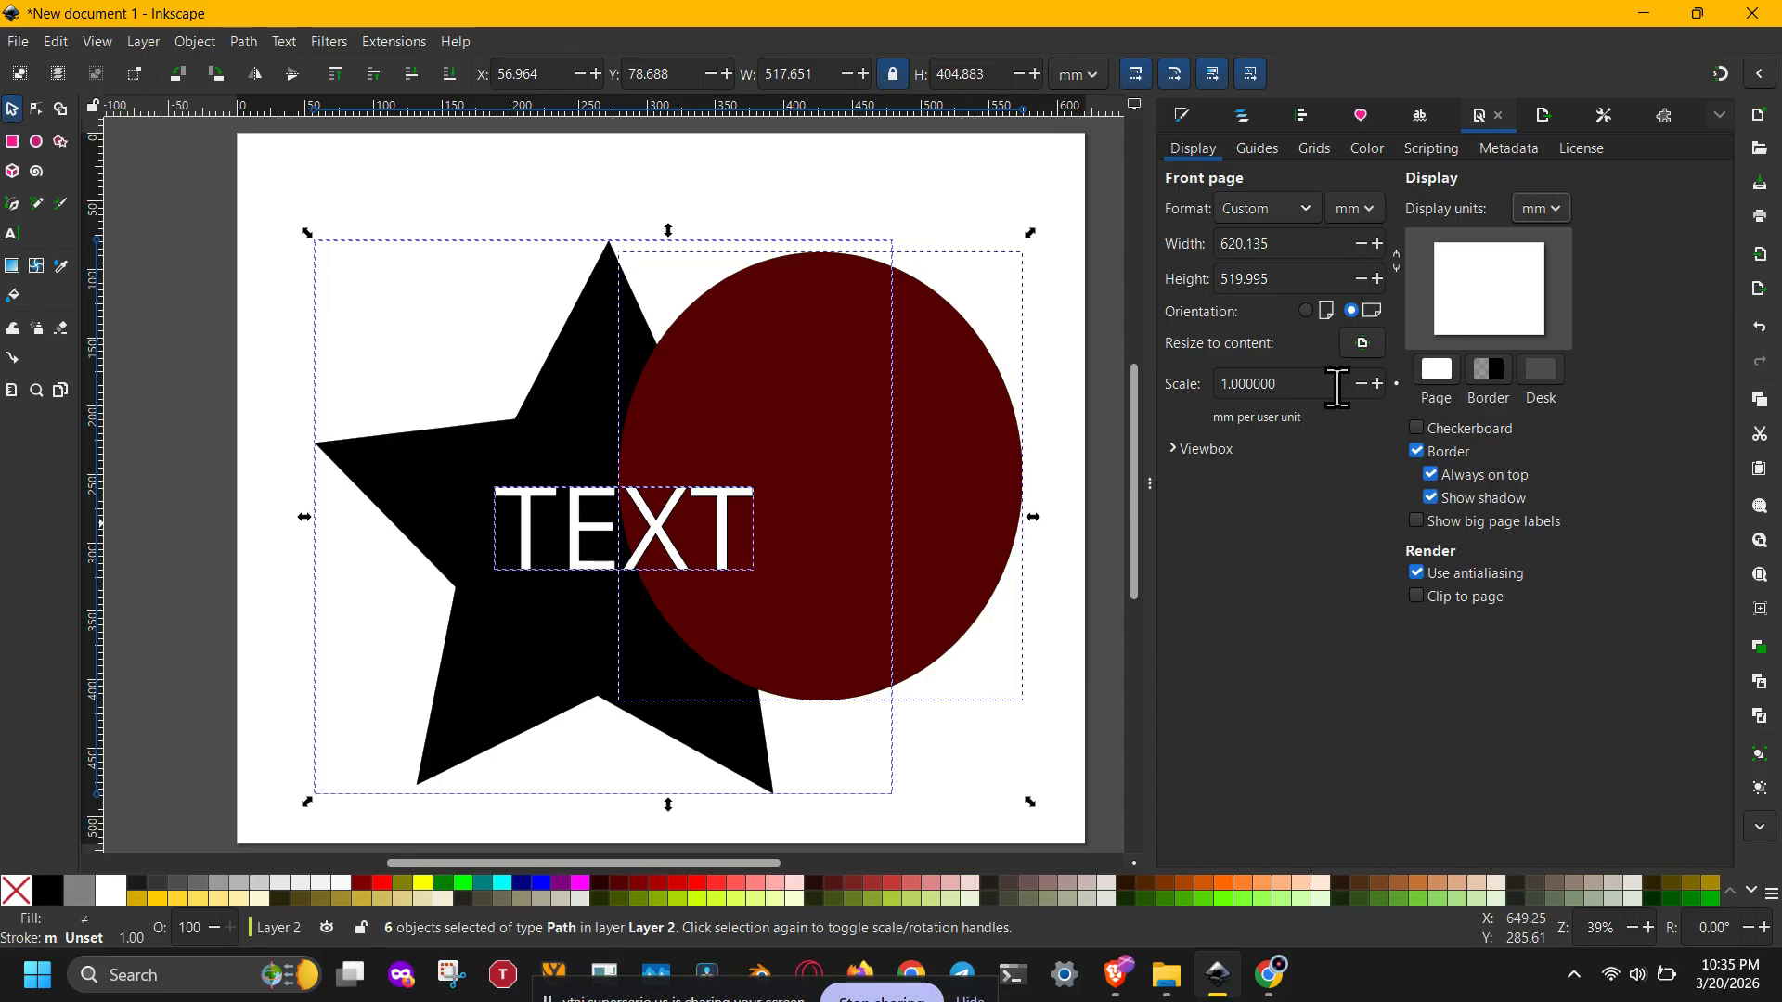
Step: Lower the document scale to 0.9 and restore it to 1.0
{"action": "left_click", "coordinate": [1279, 380]}
{"action": "double_click", "coordinate": [1278, 380]}
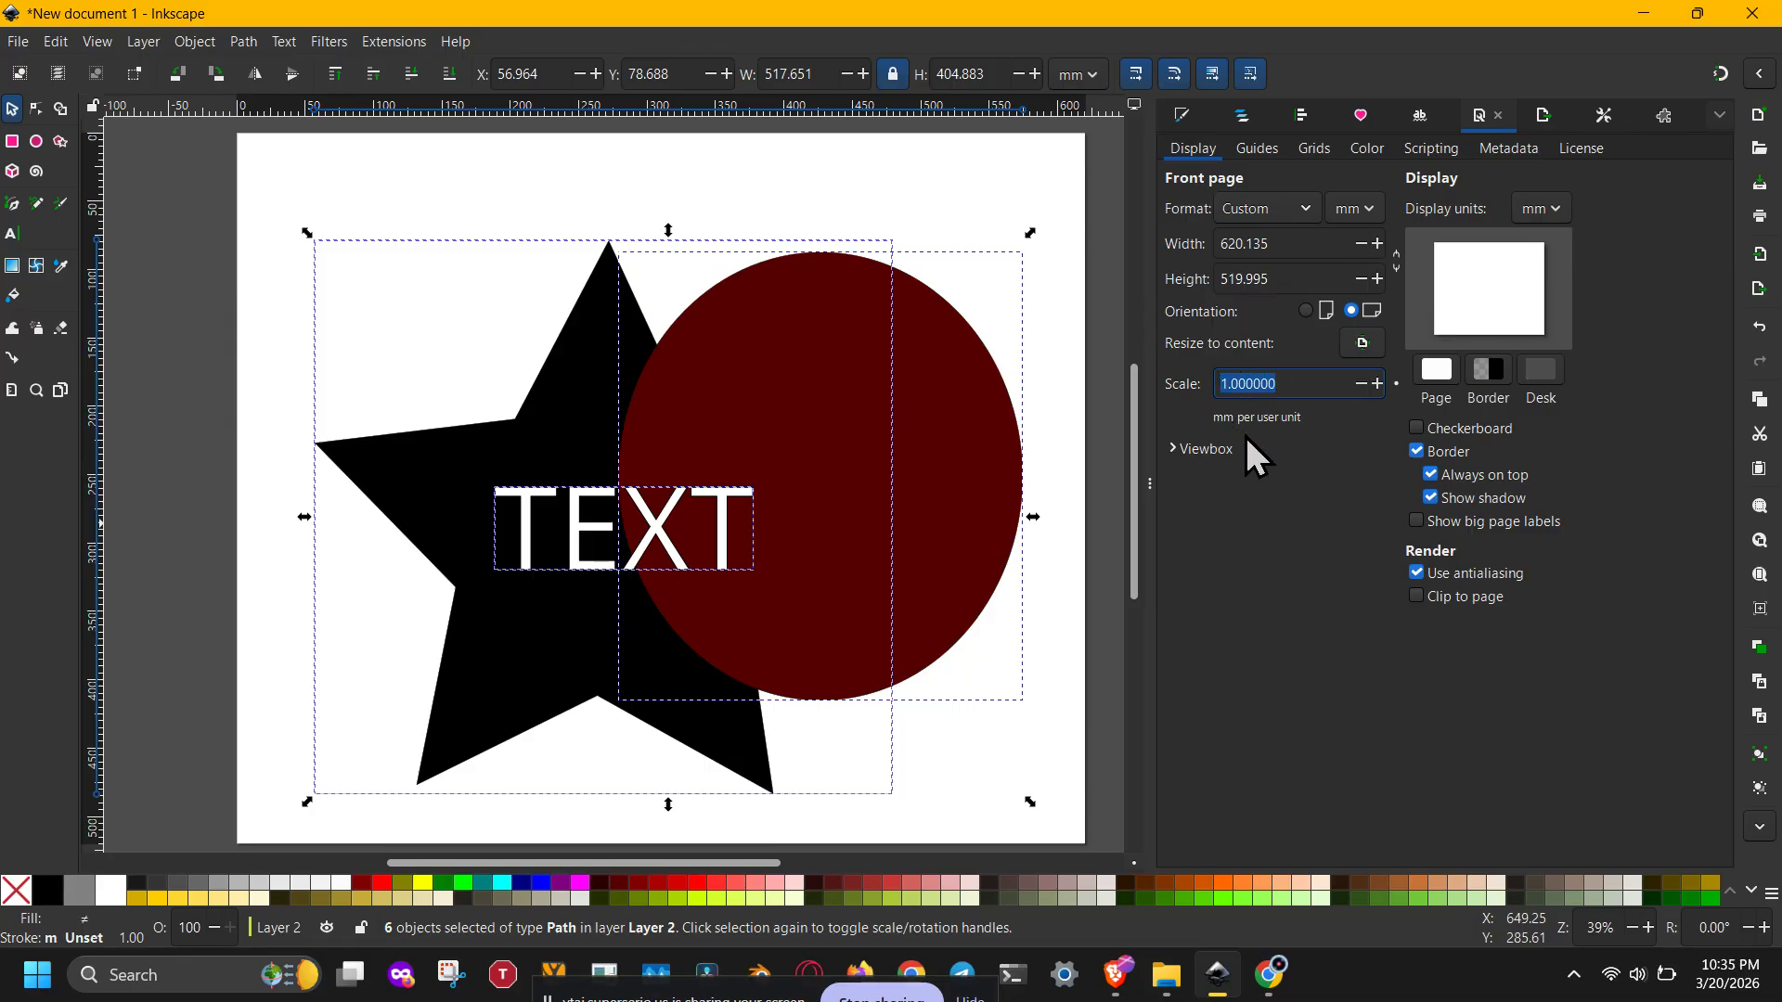
{"action": "left_click", "coordinate": [1361, 382]}
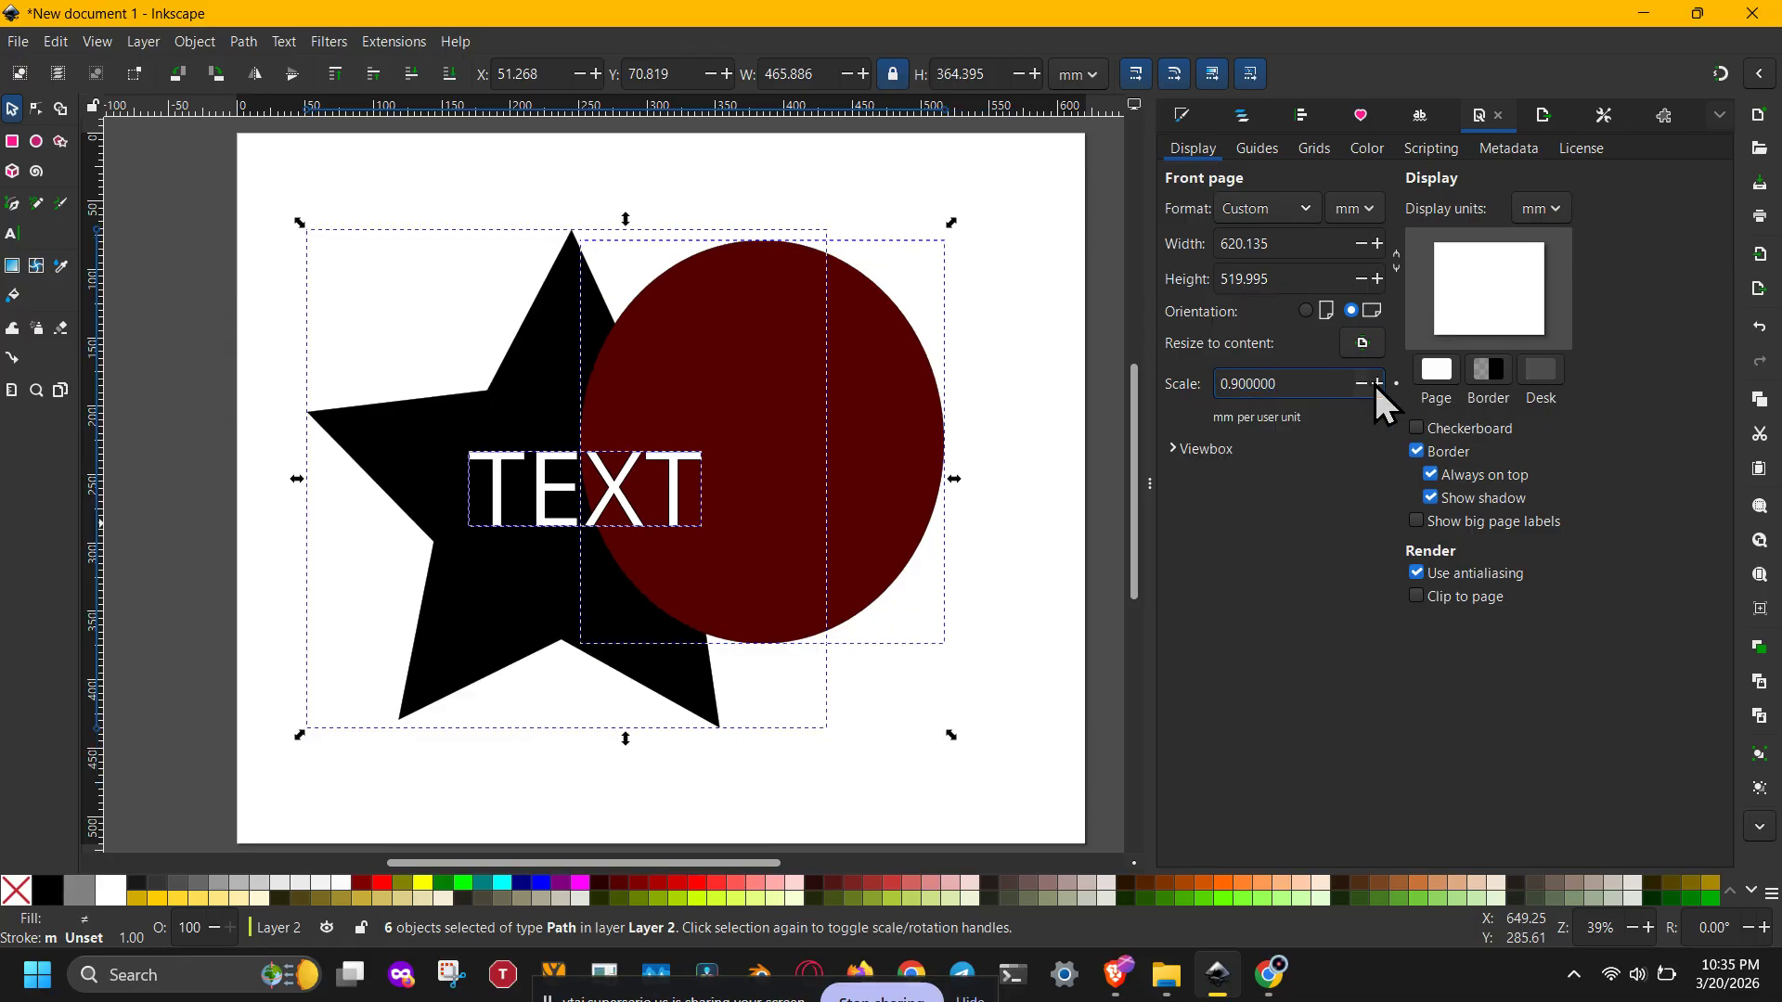
{"action": "left_click", "coordinate": [1378, 384]}
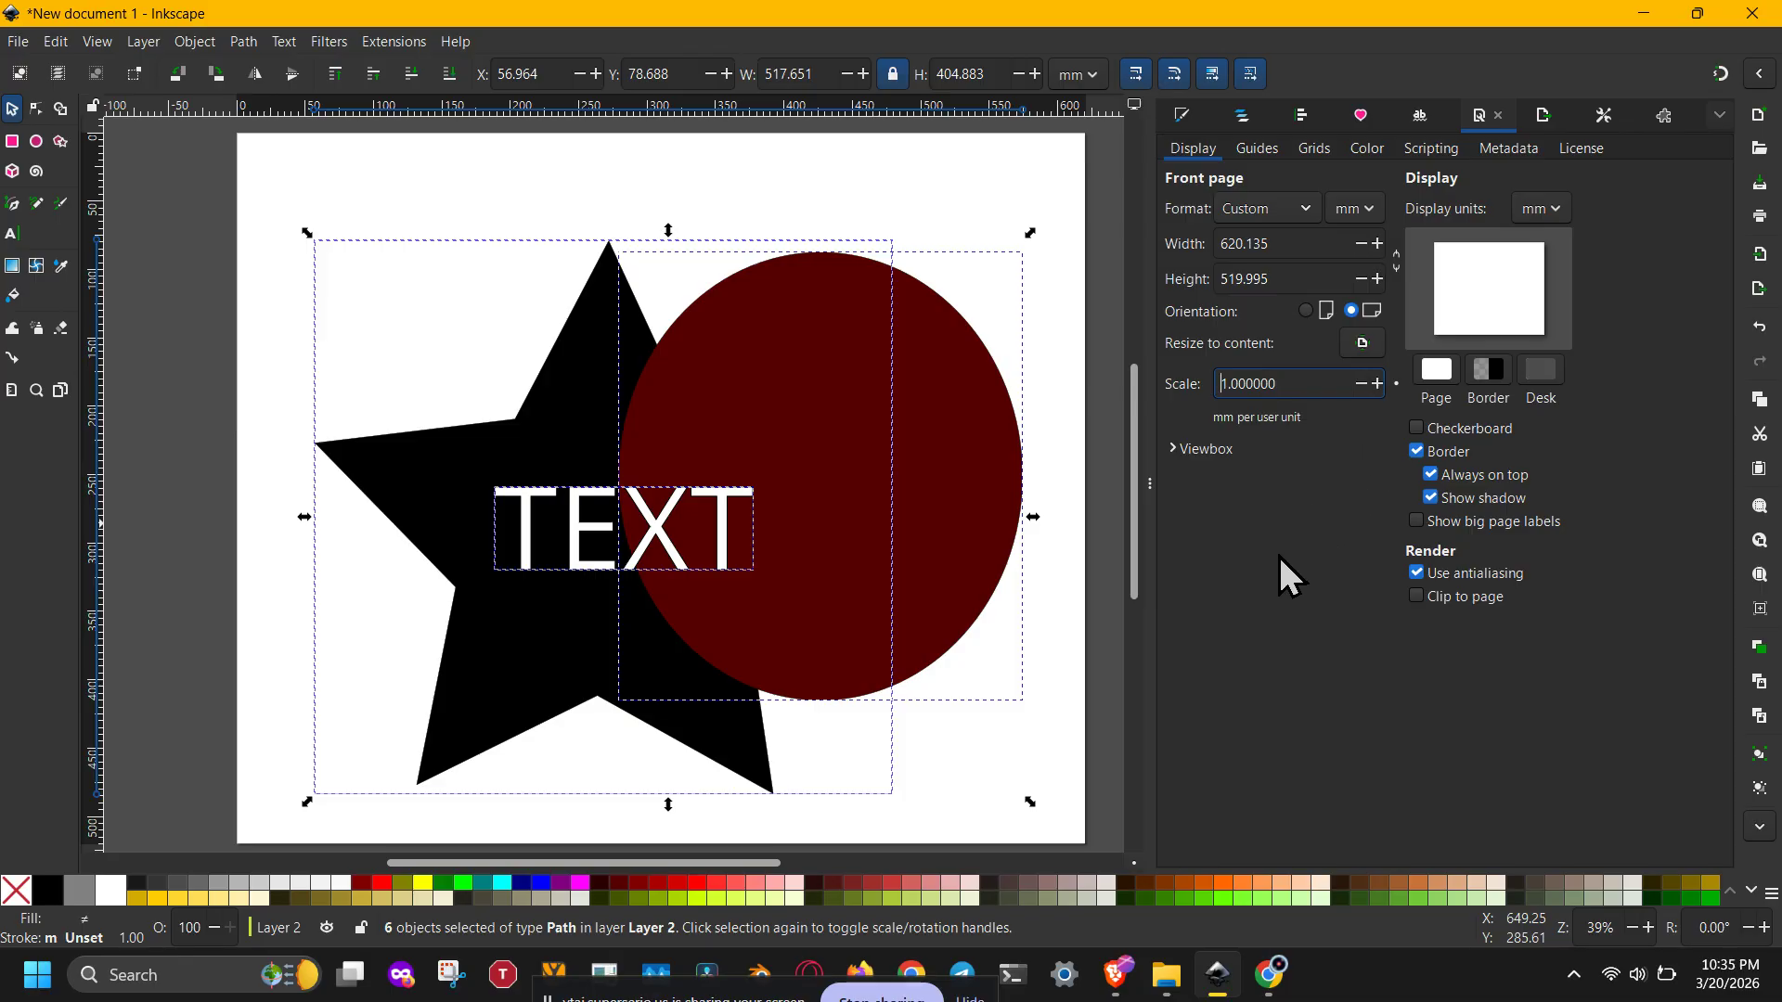
{"action": "left_click", "coordinate": [1633, 928]}
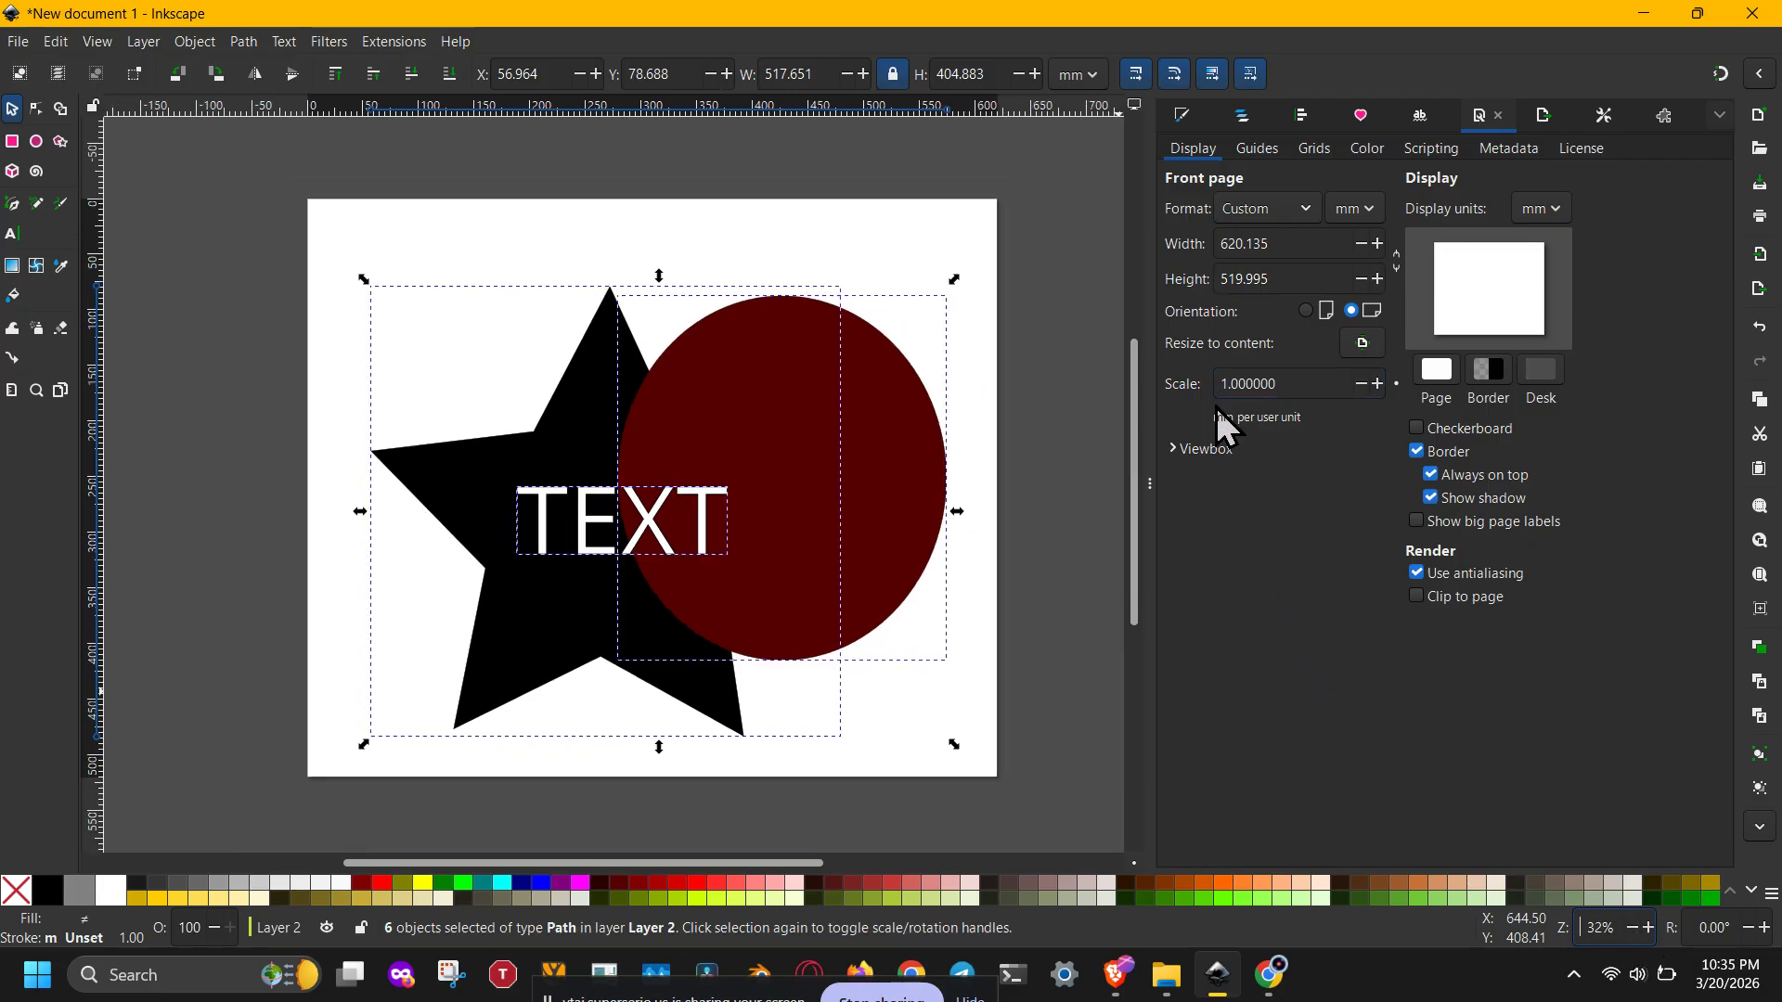
Step: Save the drawing as drawing.dxf using the Desktop Cutting Plotter (AutoCAD DXF R14) file type
{"action": "left_click", "coordinate": [1606, 117]}
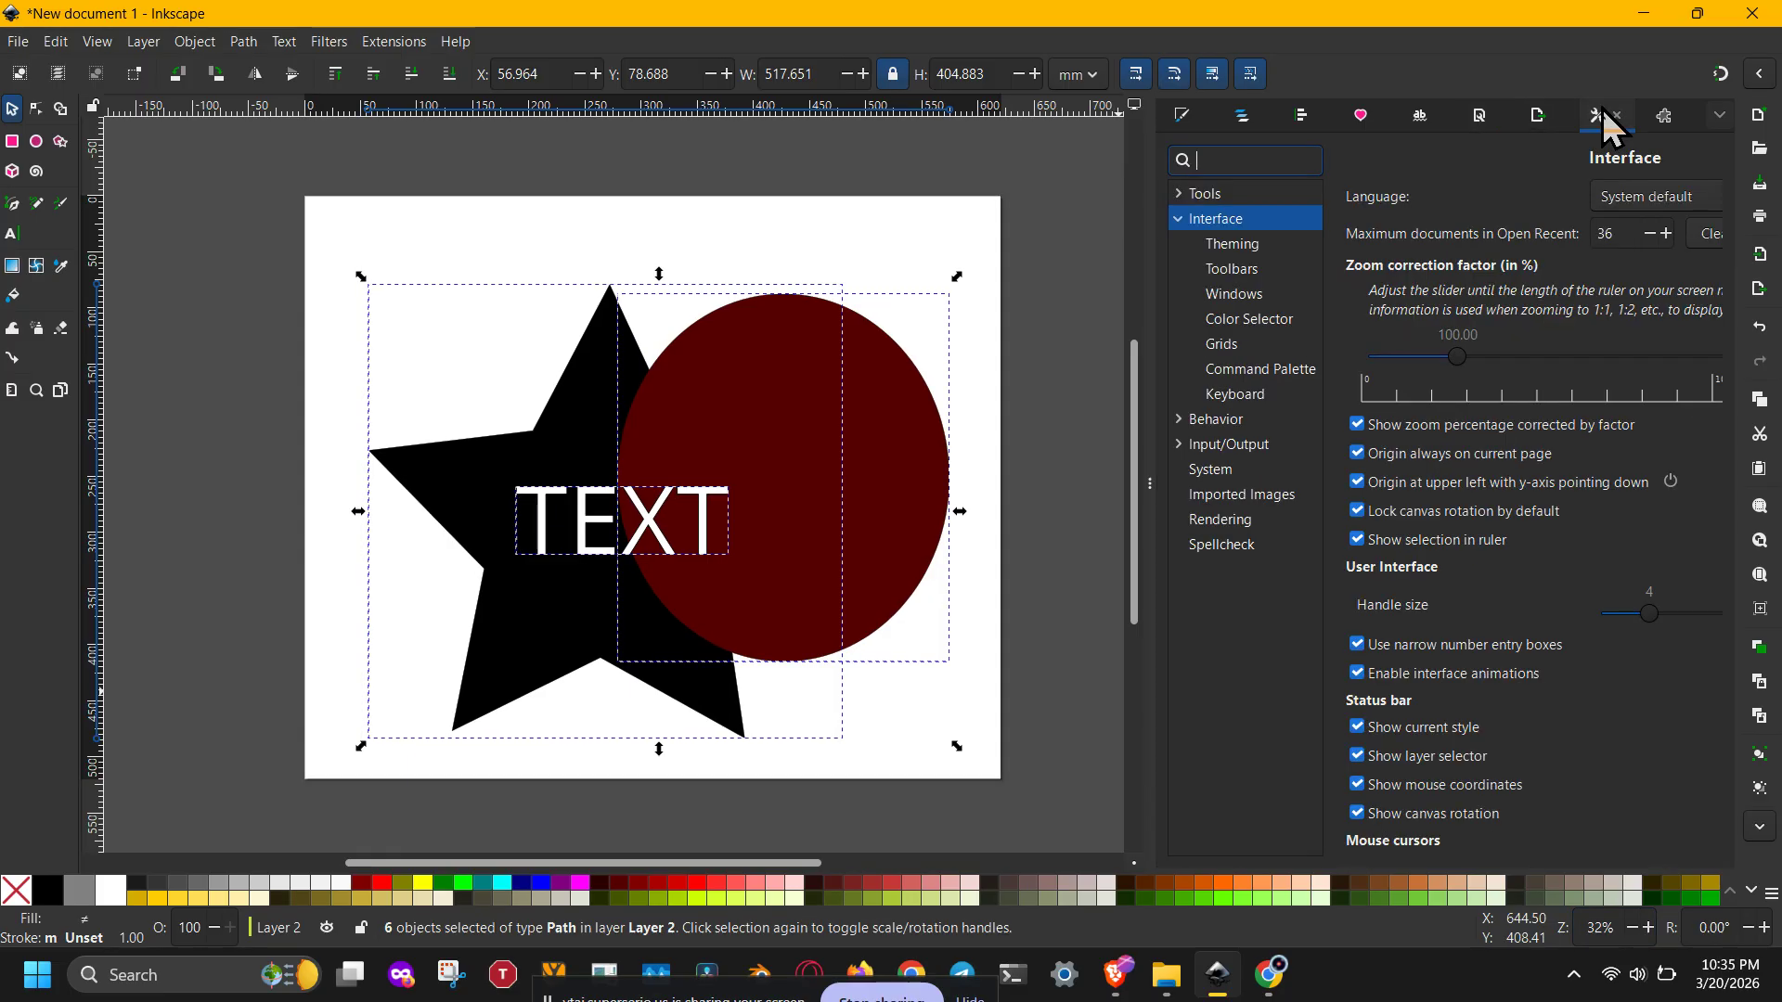
{"action": "left_click", "coordinate": [19, 42]}
{"action": "left_click", "coordinate": [70, 230]}
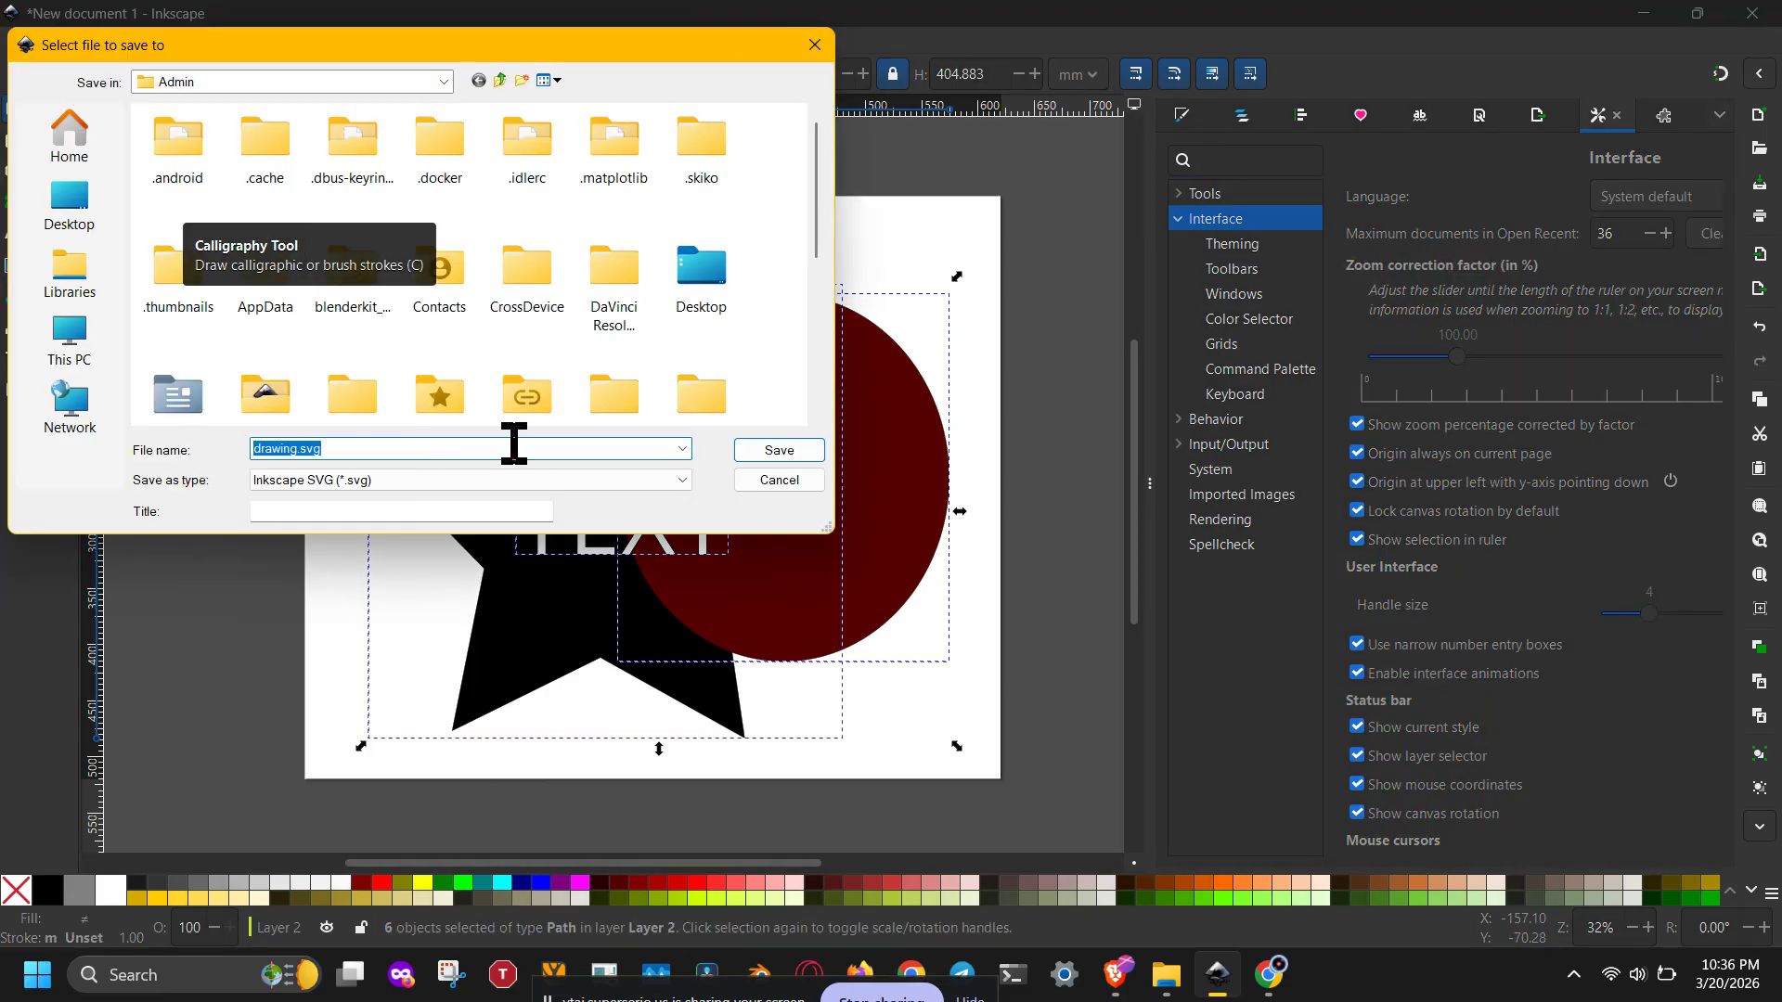
{"action": "left_click", "coordinate": [516, 480]}
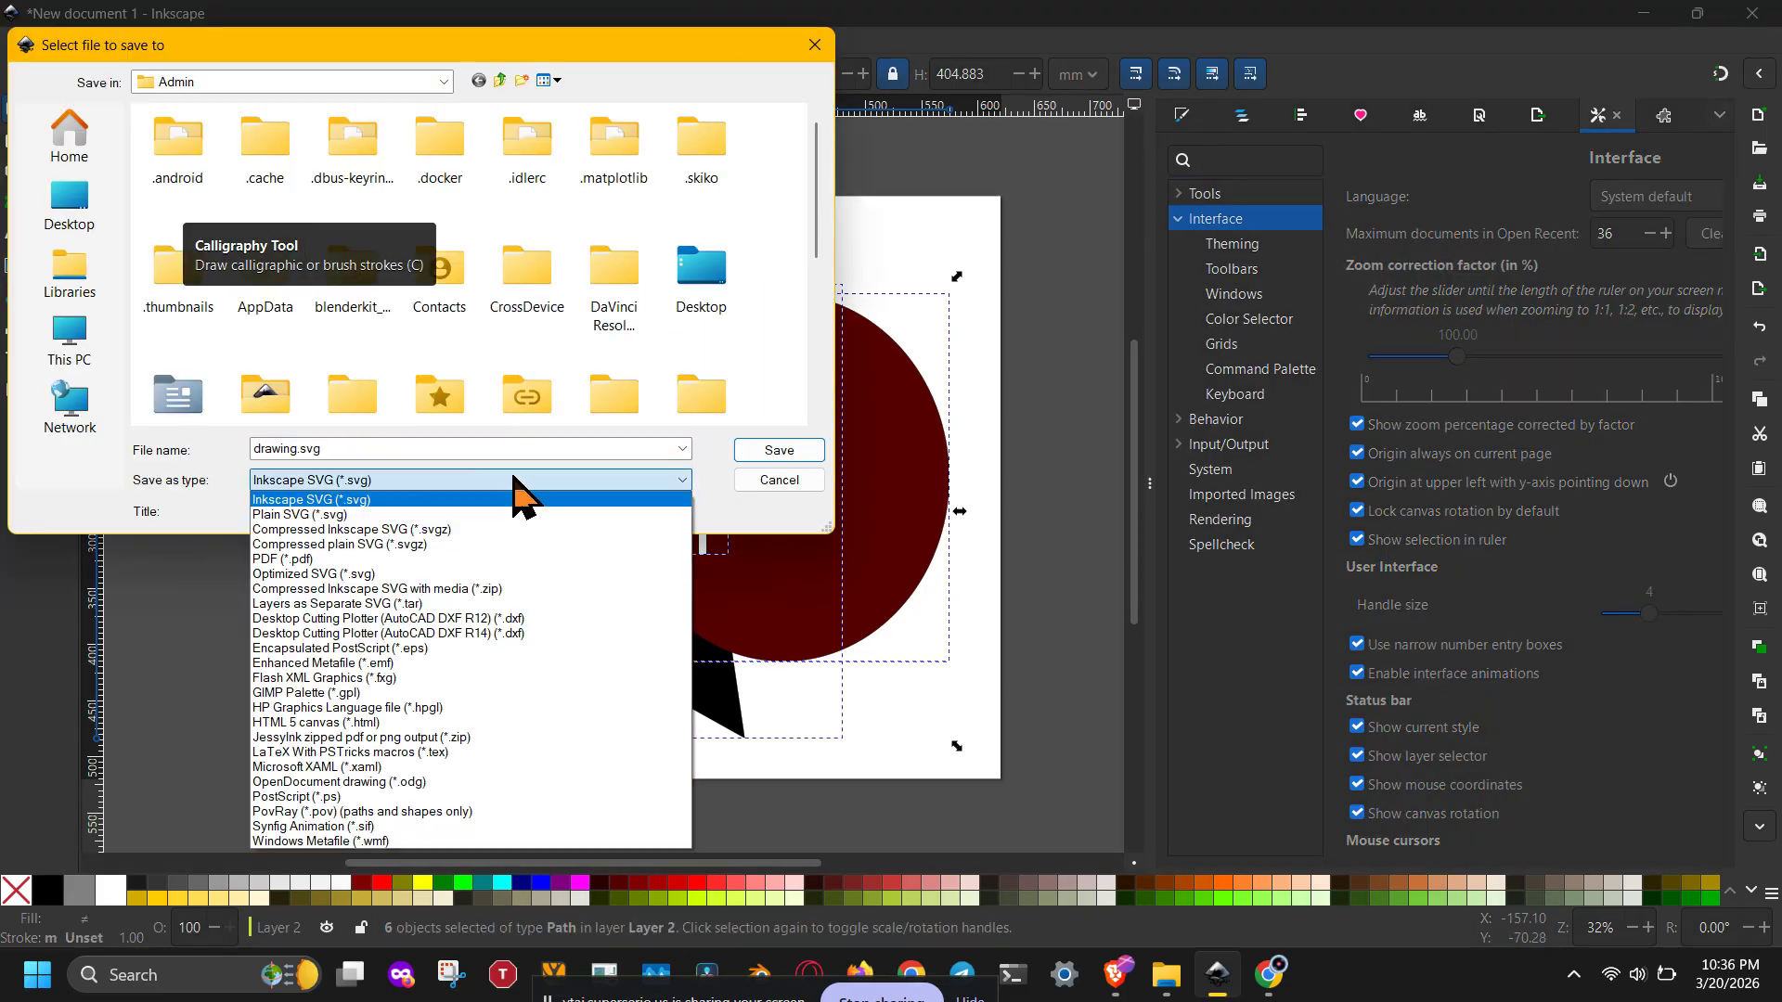
{"action": "left_click", "coordinate": [546, 633]}
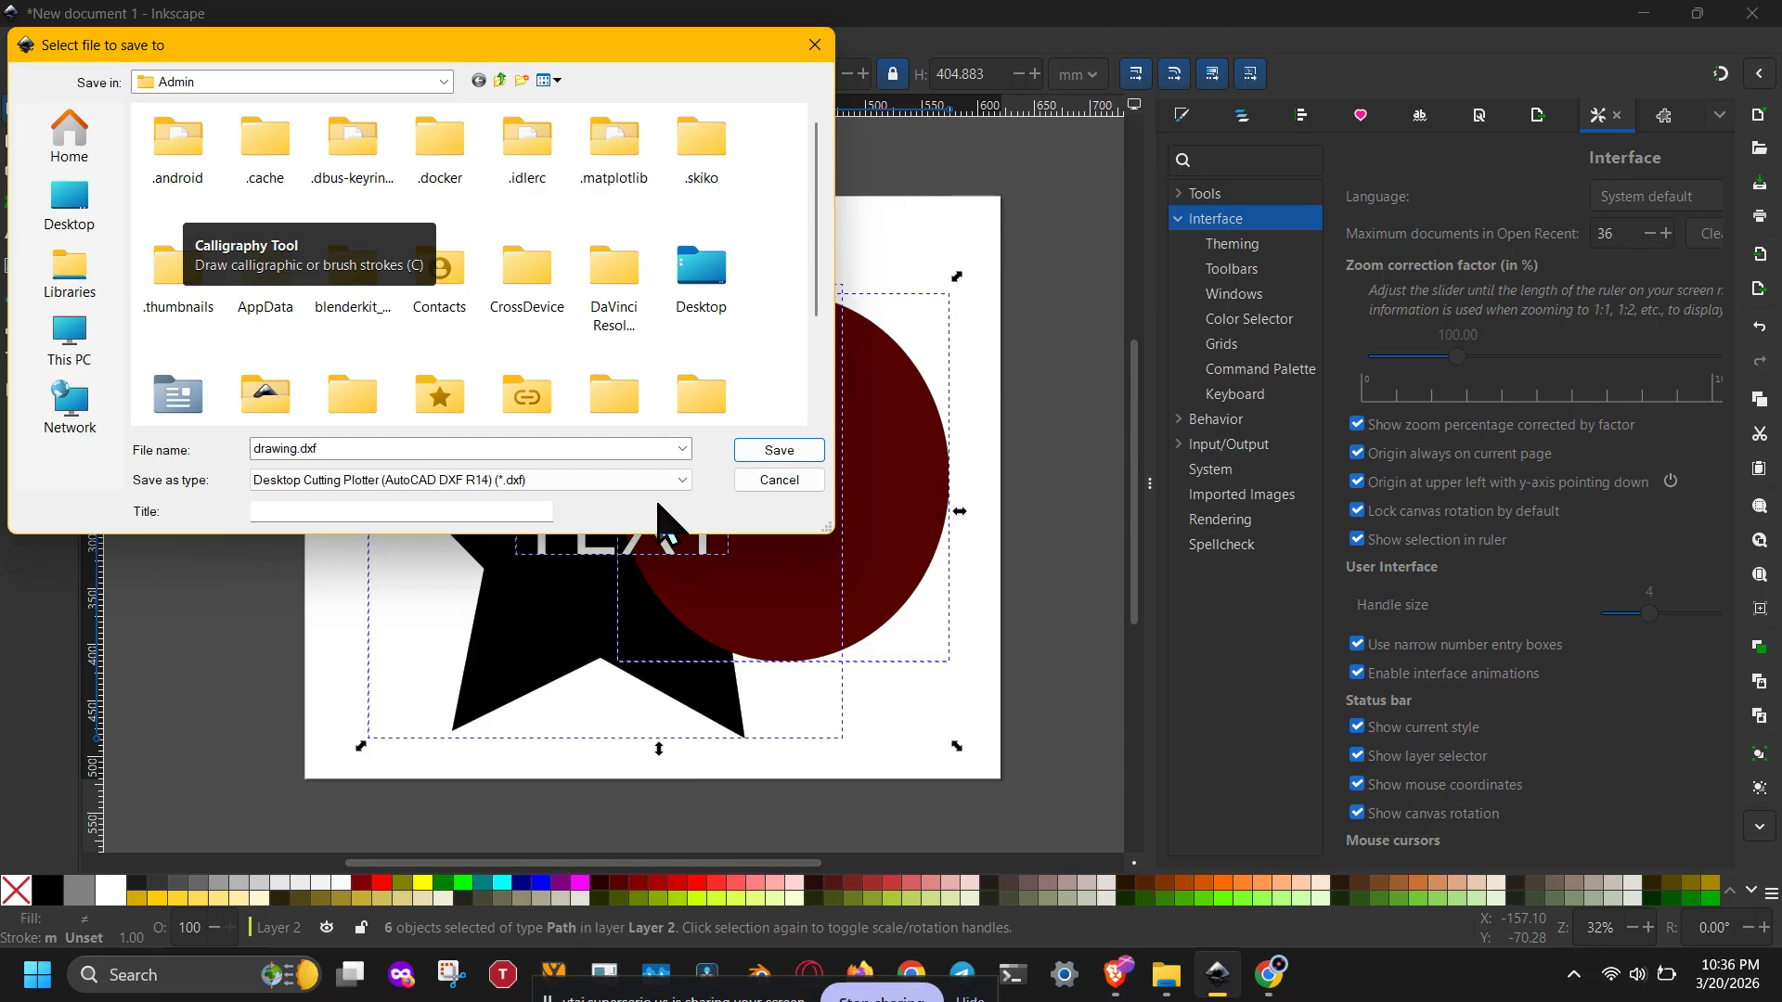
{"action": "left_click", "coordinate": [784, 455]}
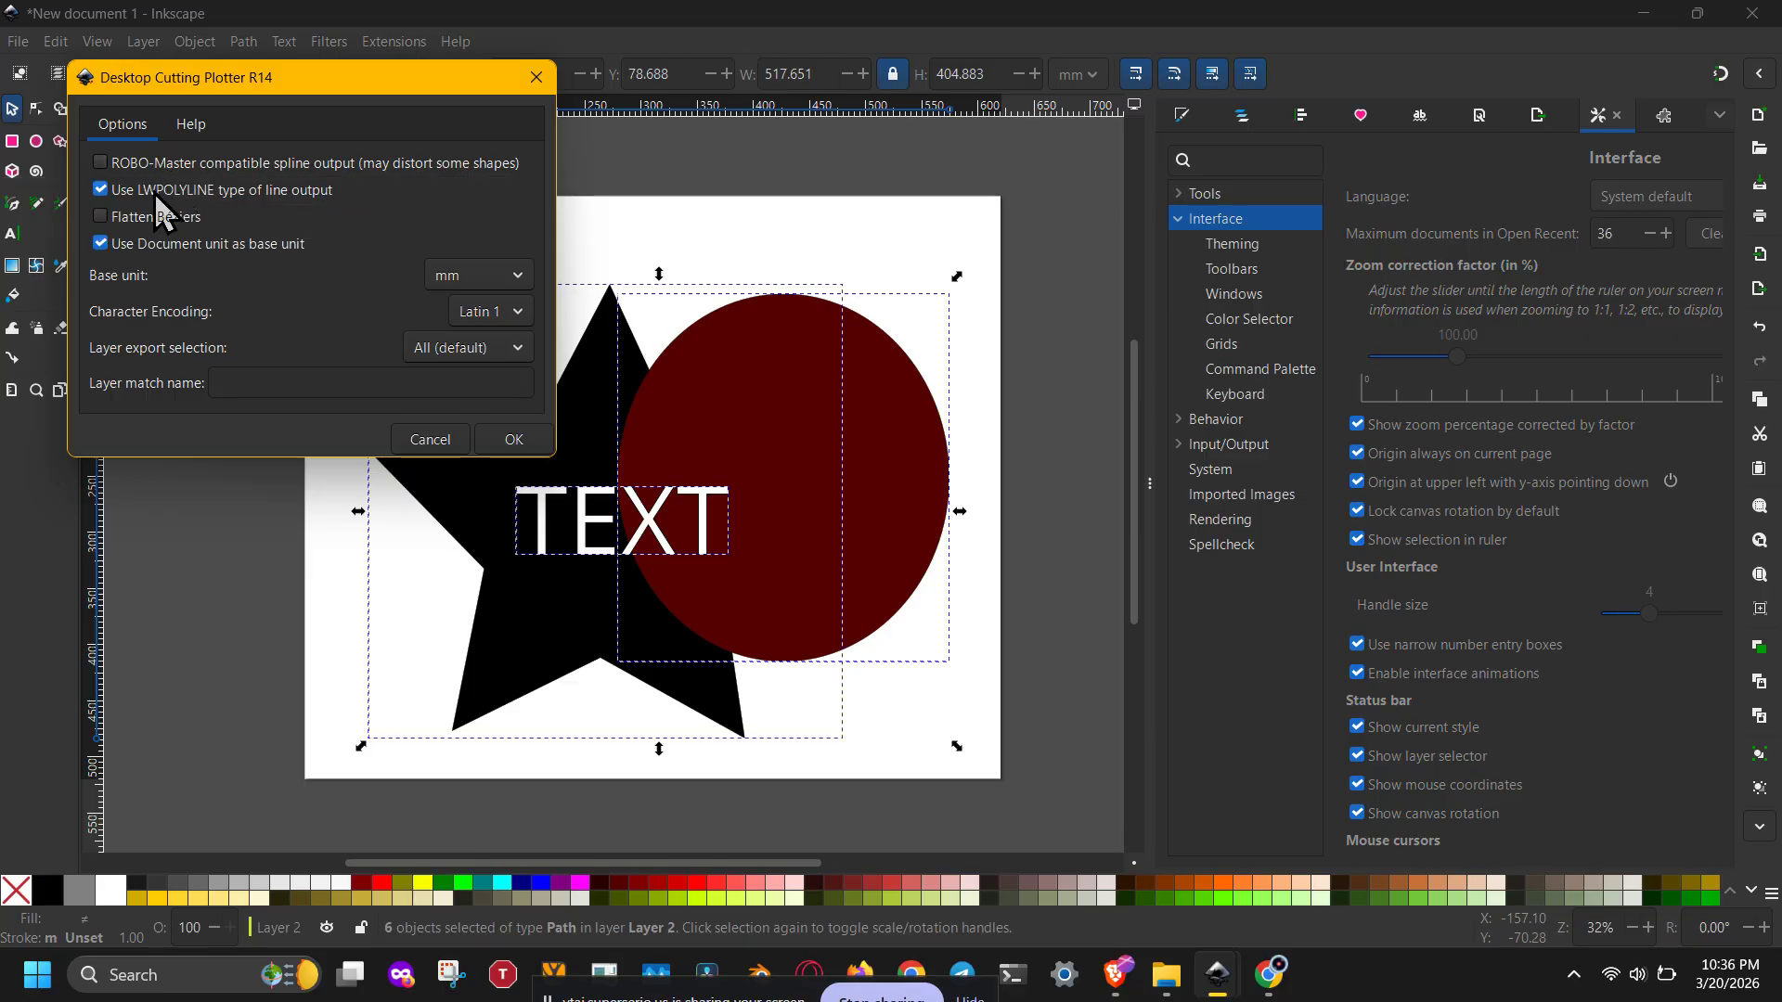
Step: Review the DXF R14 export options, including LWPOLYLINE output and the mm base unit, and confirm the export
{"action": "left_click", "coordinate": [154, 196]}
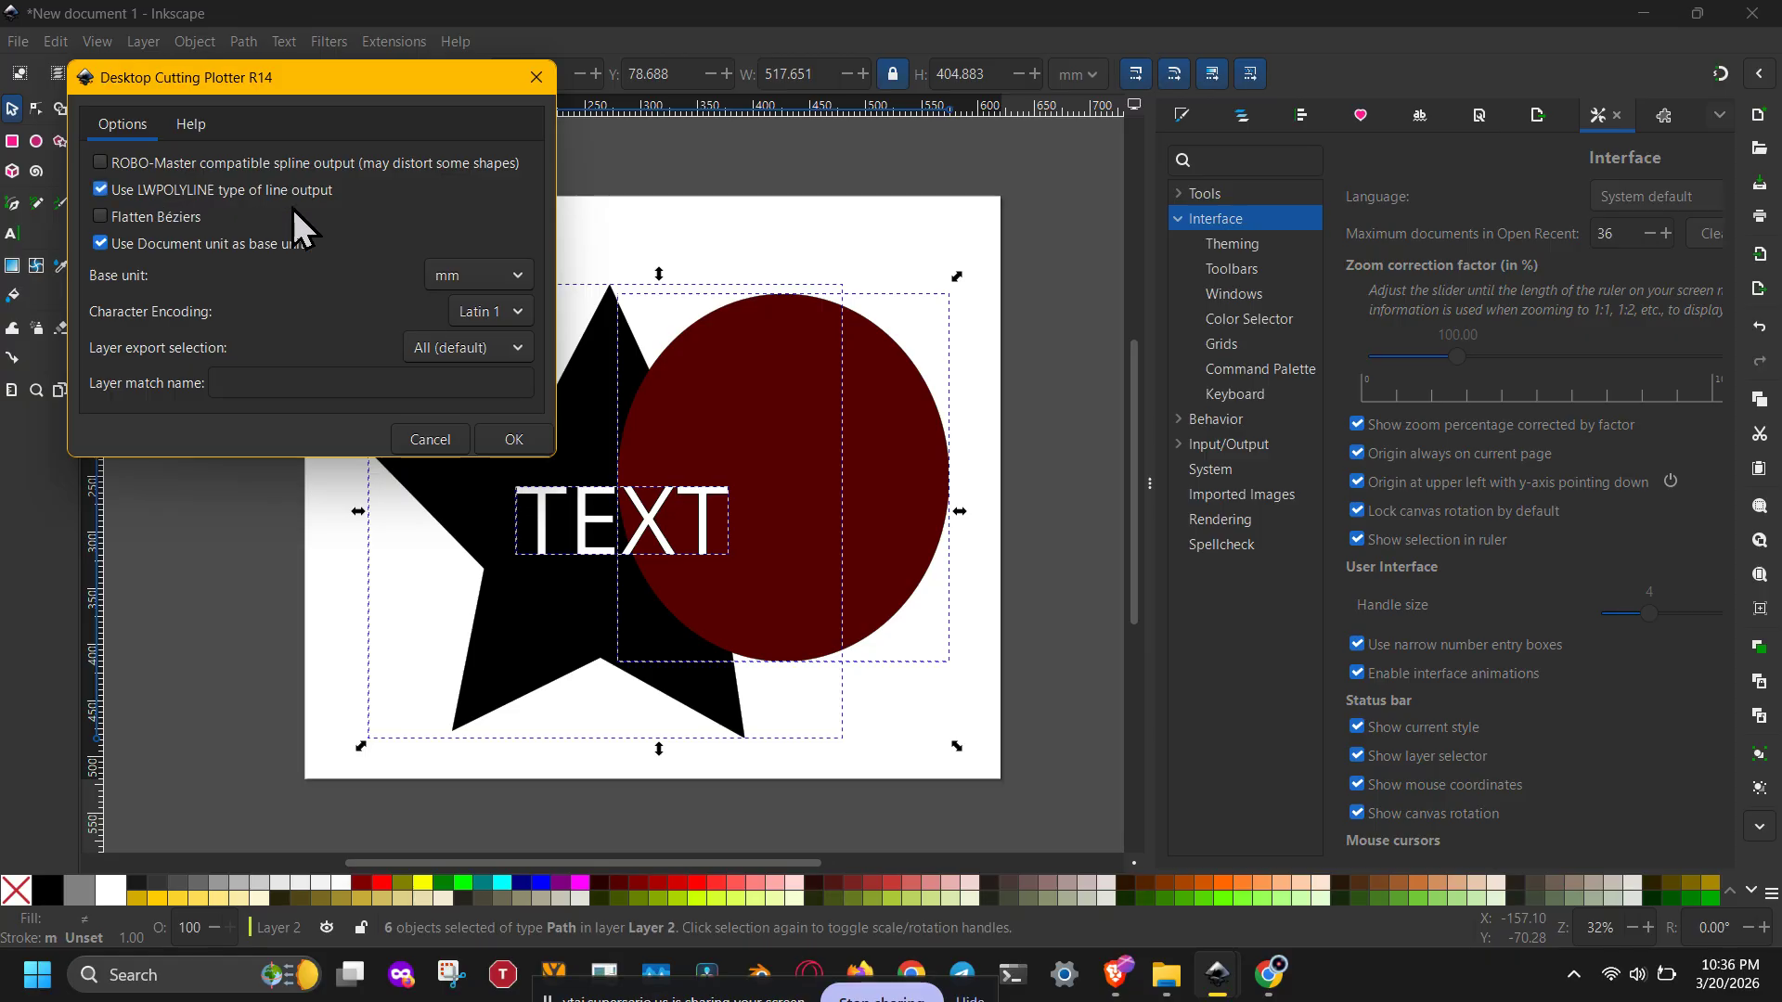
{"action": "left_click", "coordinate": [472, 276]}
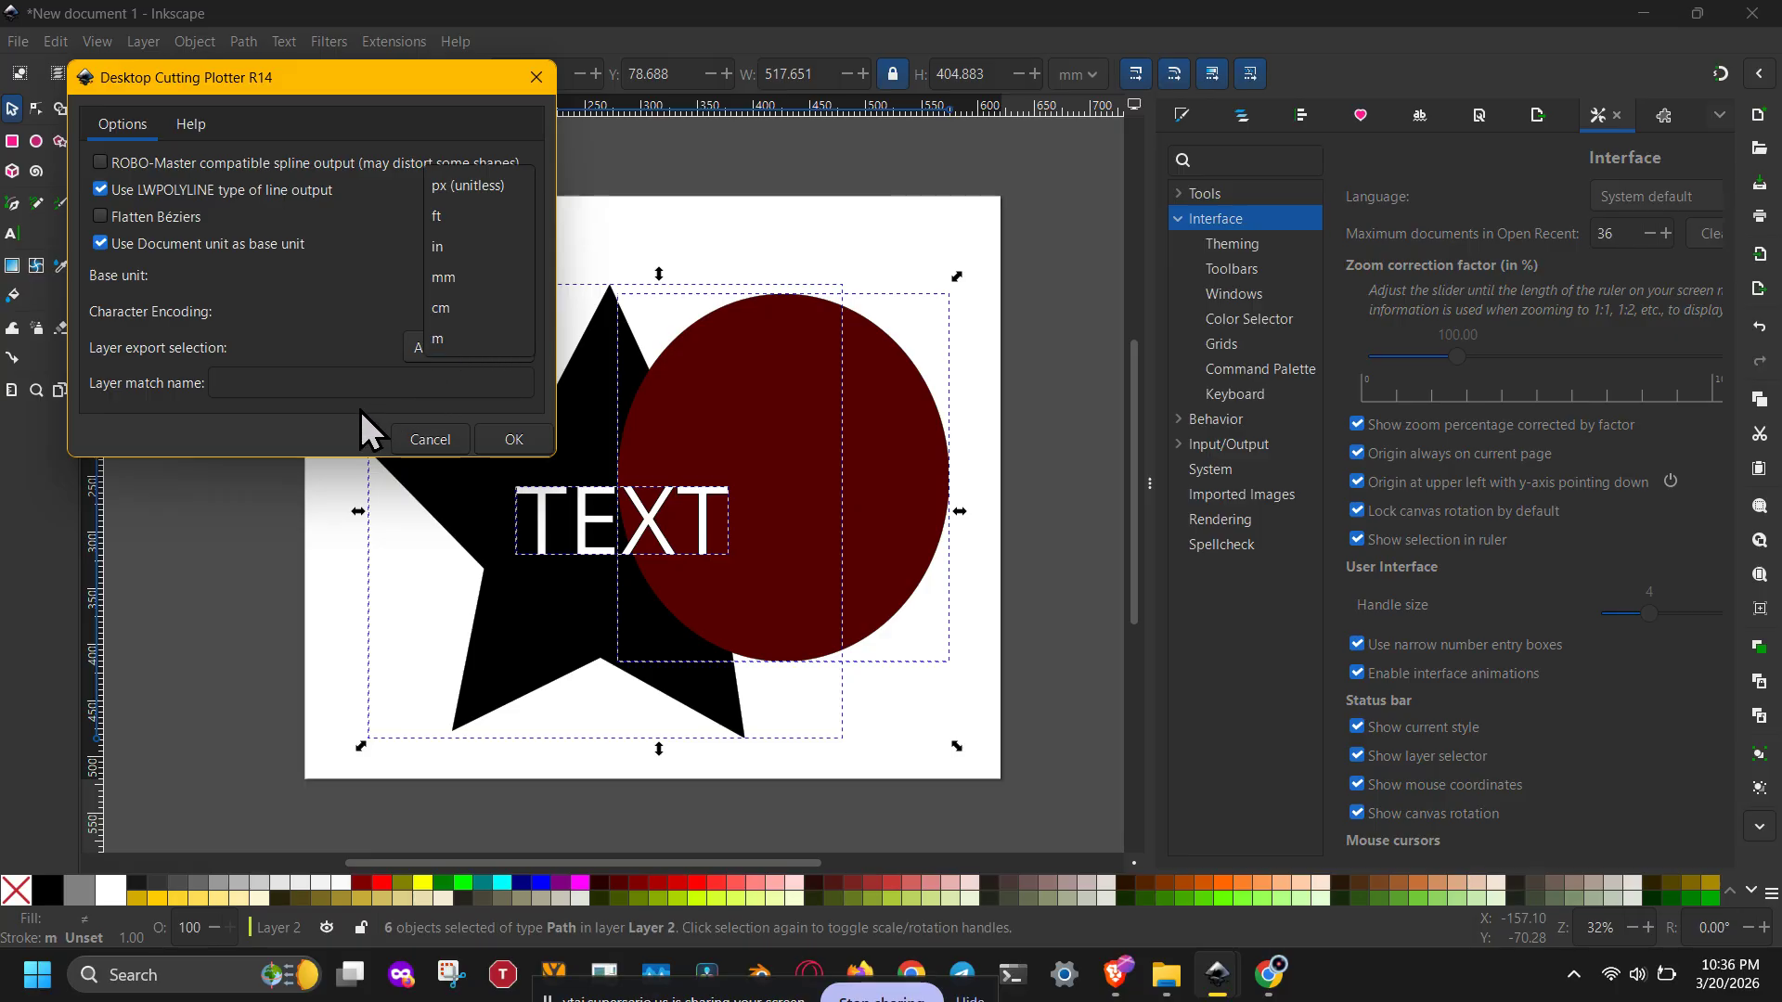
{"action": "left_click", "coordinate": [321, 420]}
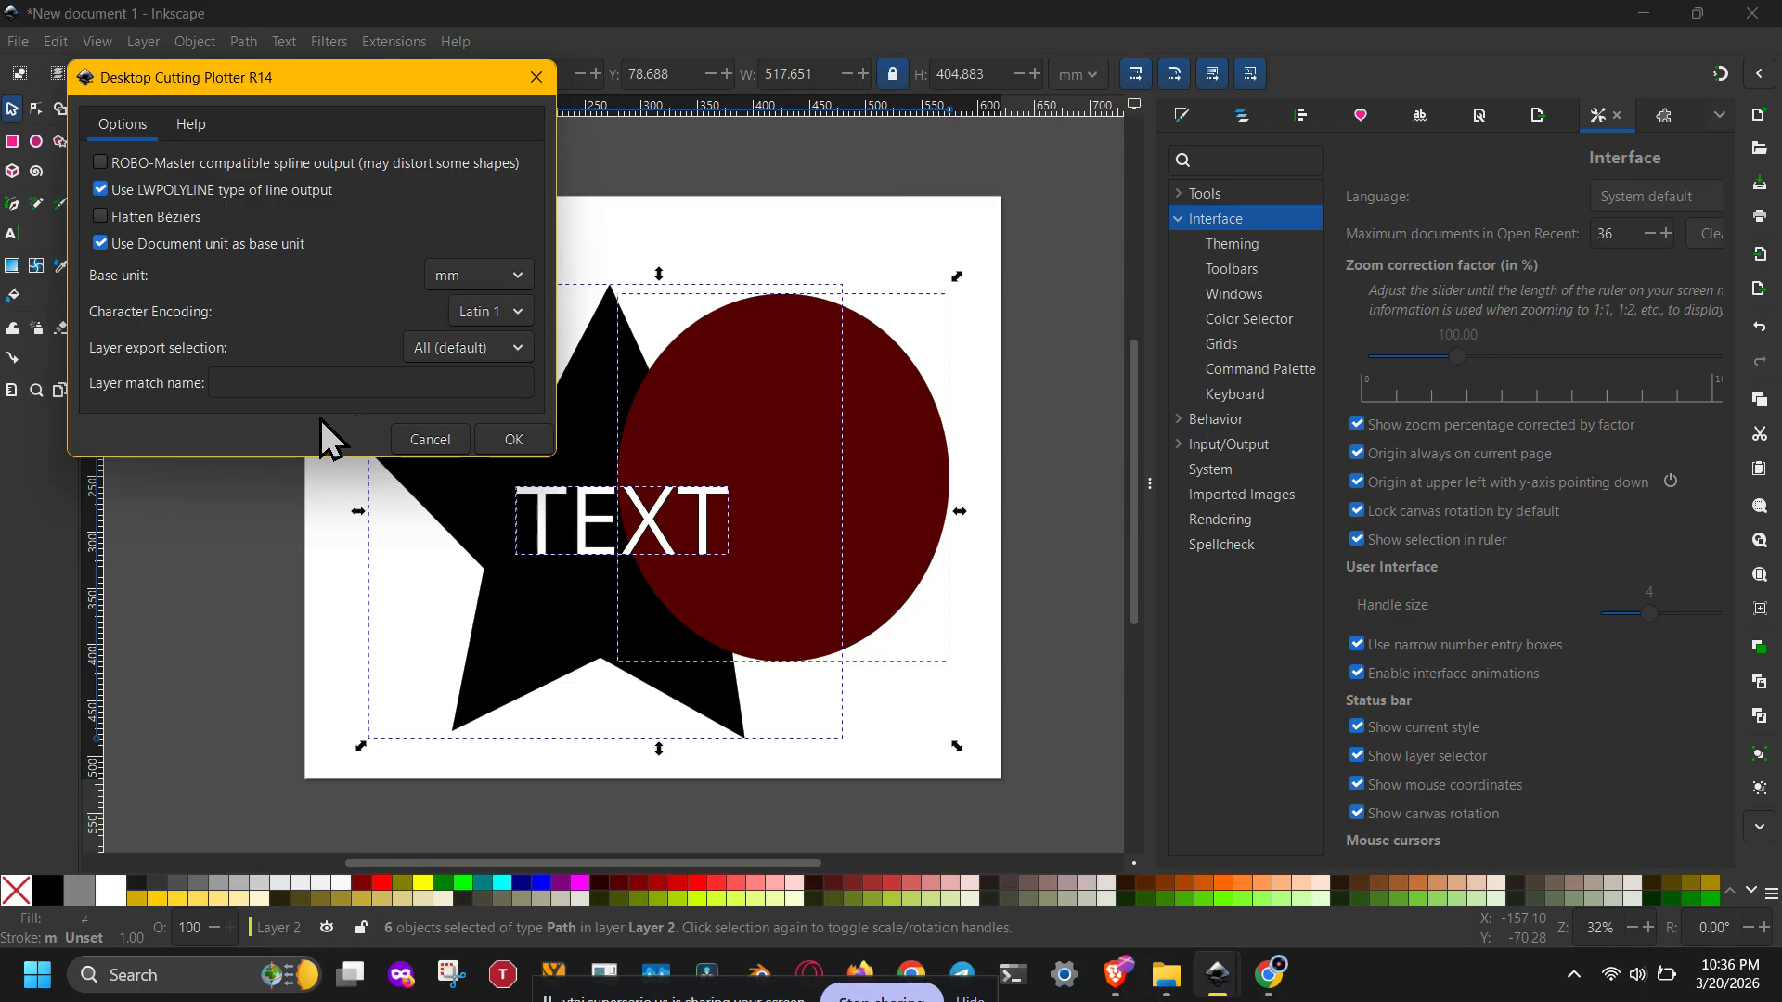
{"action": "left_click", "coordinate": [128, 164]}
{"action": "left_click", "coordinate": [544, 430]}
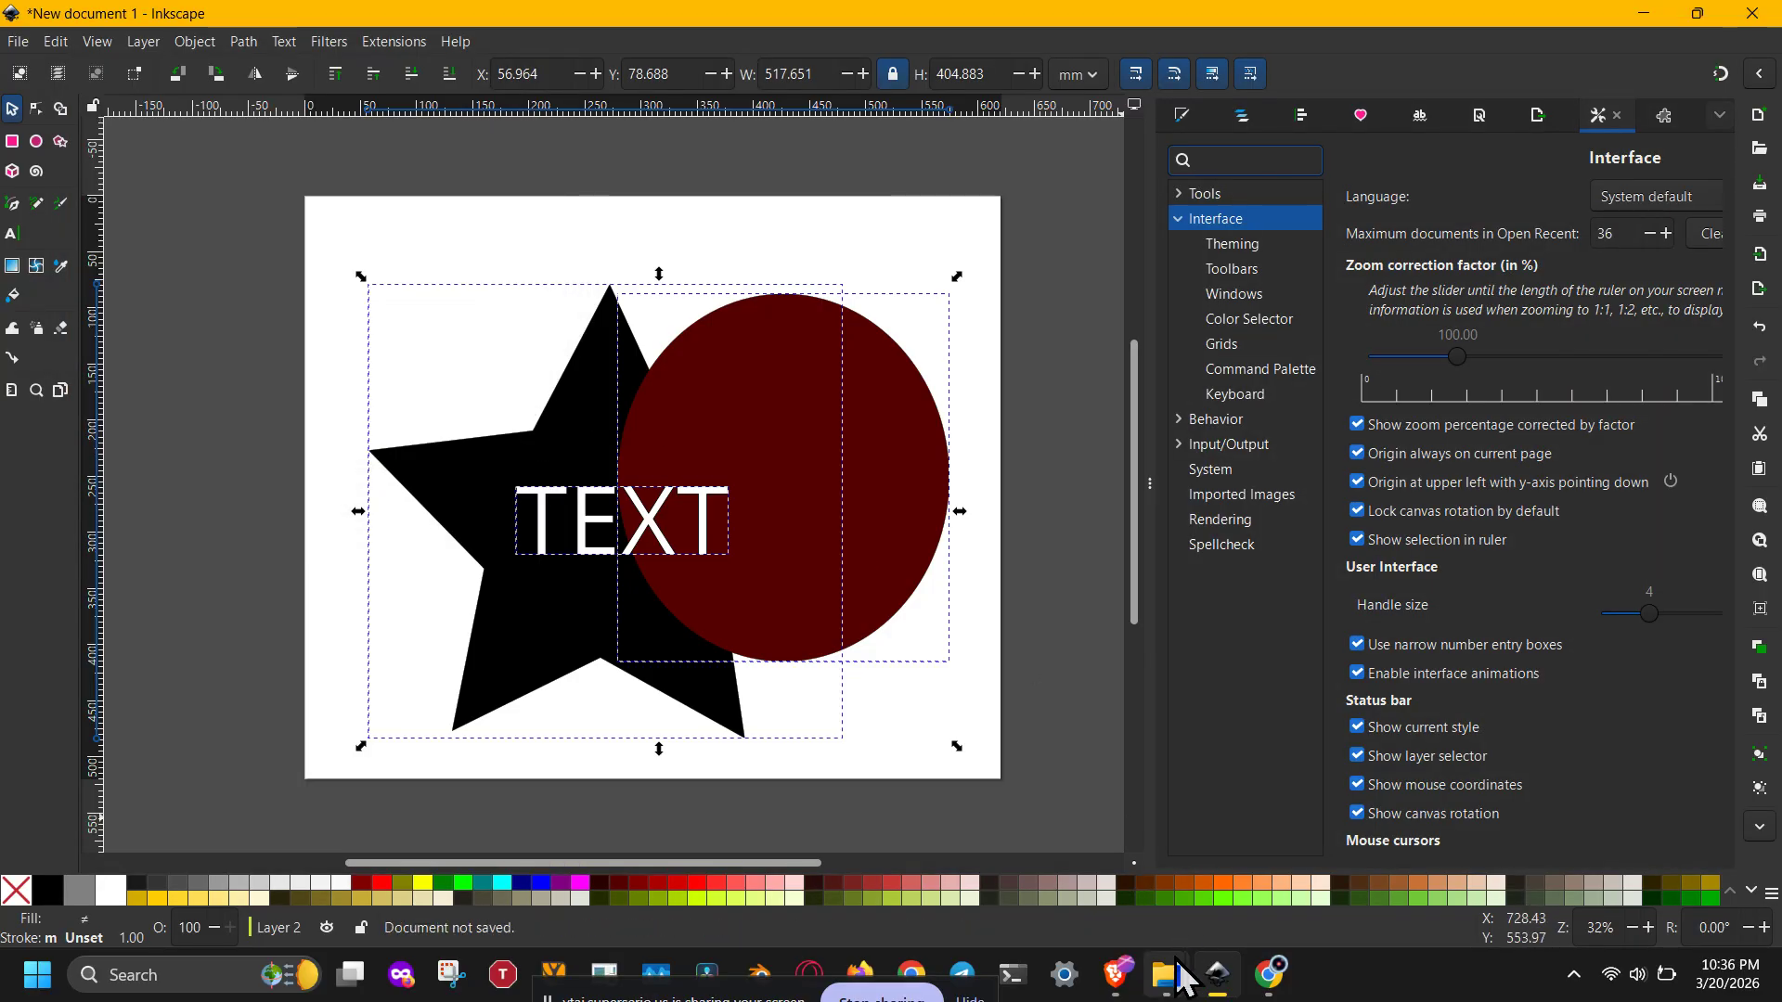
Step: Switch to File Explorer, open the Inkscape extension-manager Cache folder and select all its contents
{"action": "mouse_move", "coordinate": [1166, 975]}
{"action": "mouse_move", "coordinate": [1195, 891]}
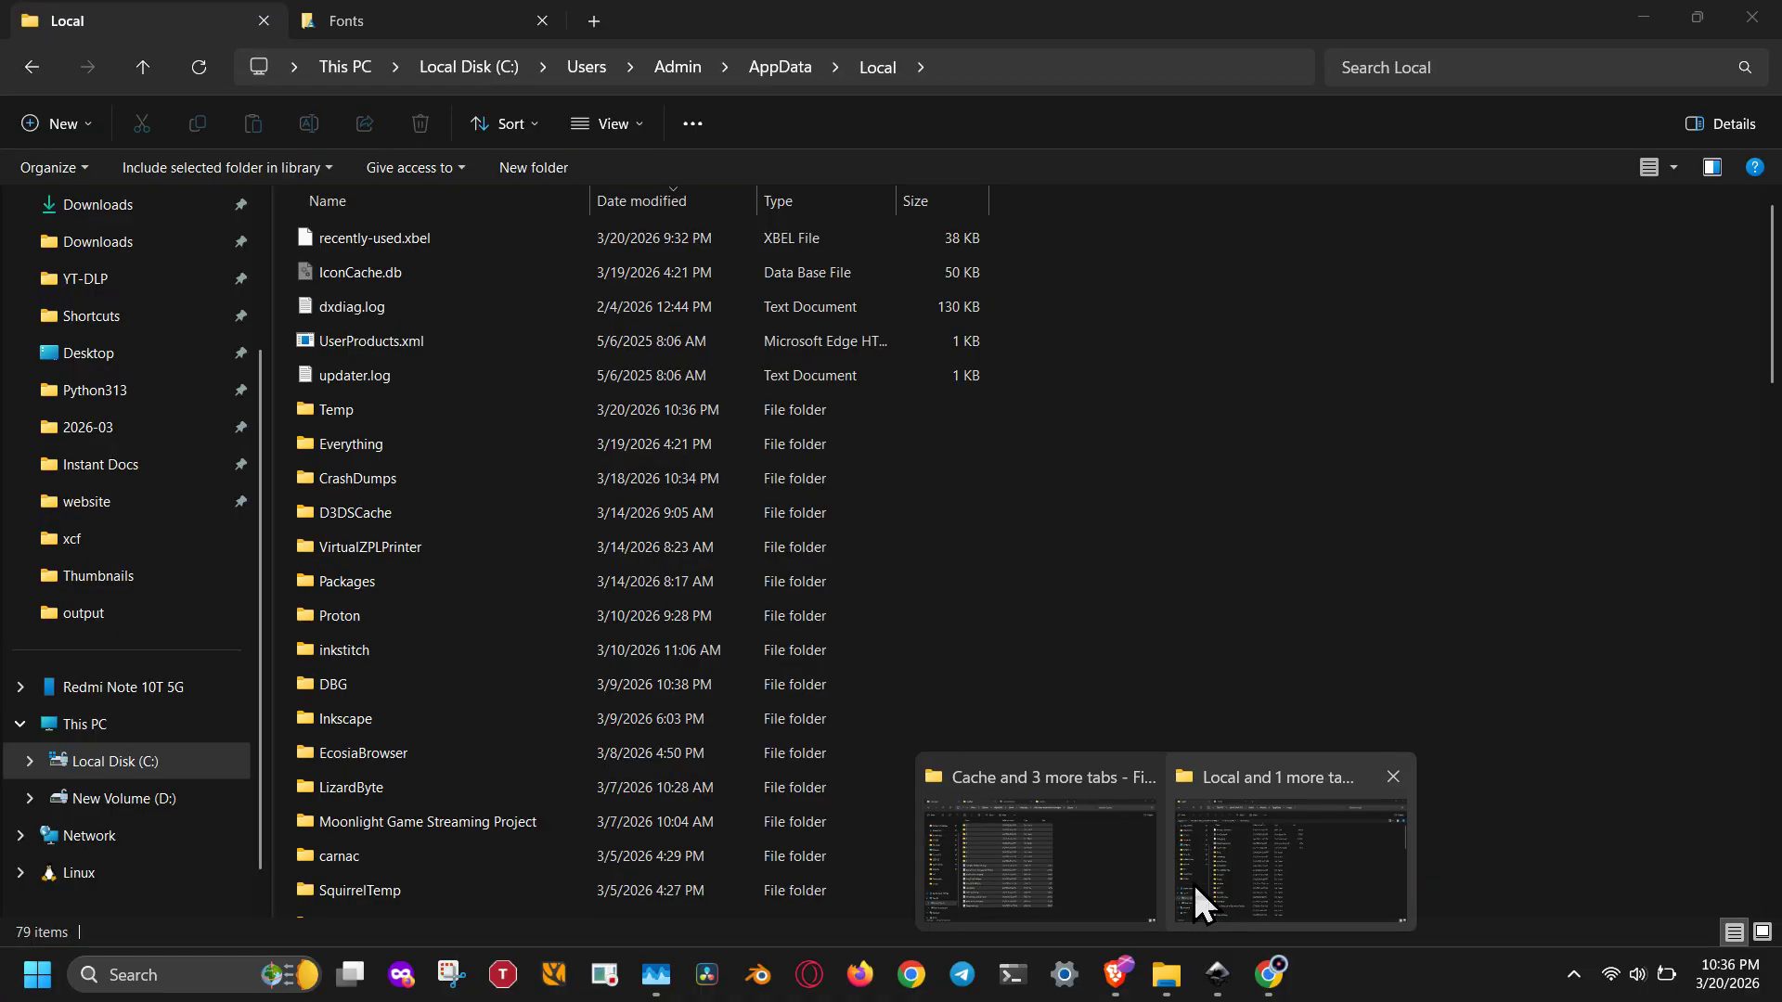
{"action": "left_click", "coordinate": [1067, 866]}
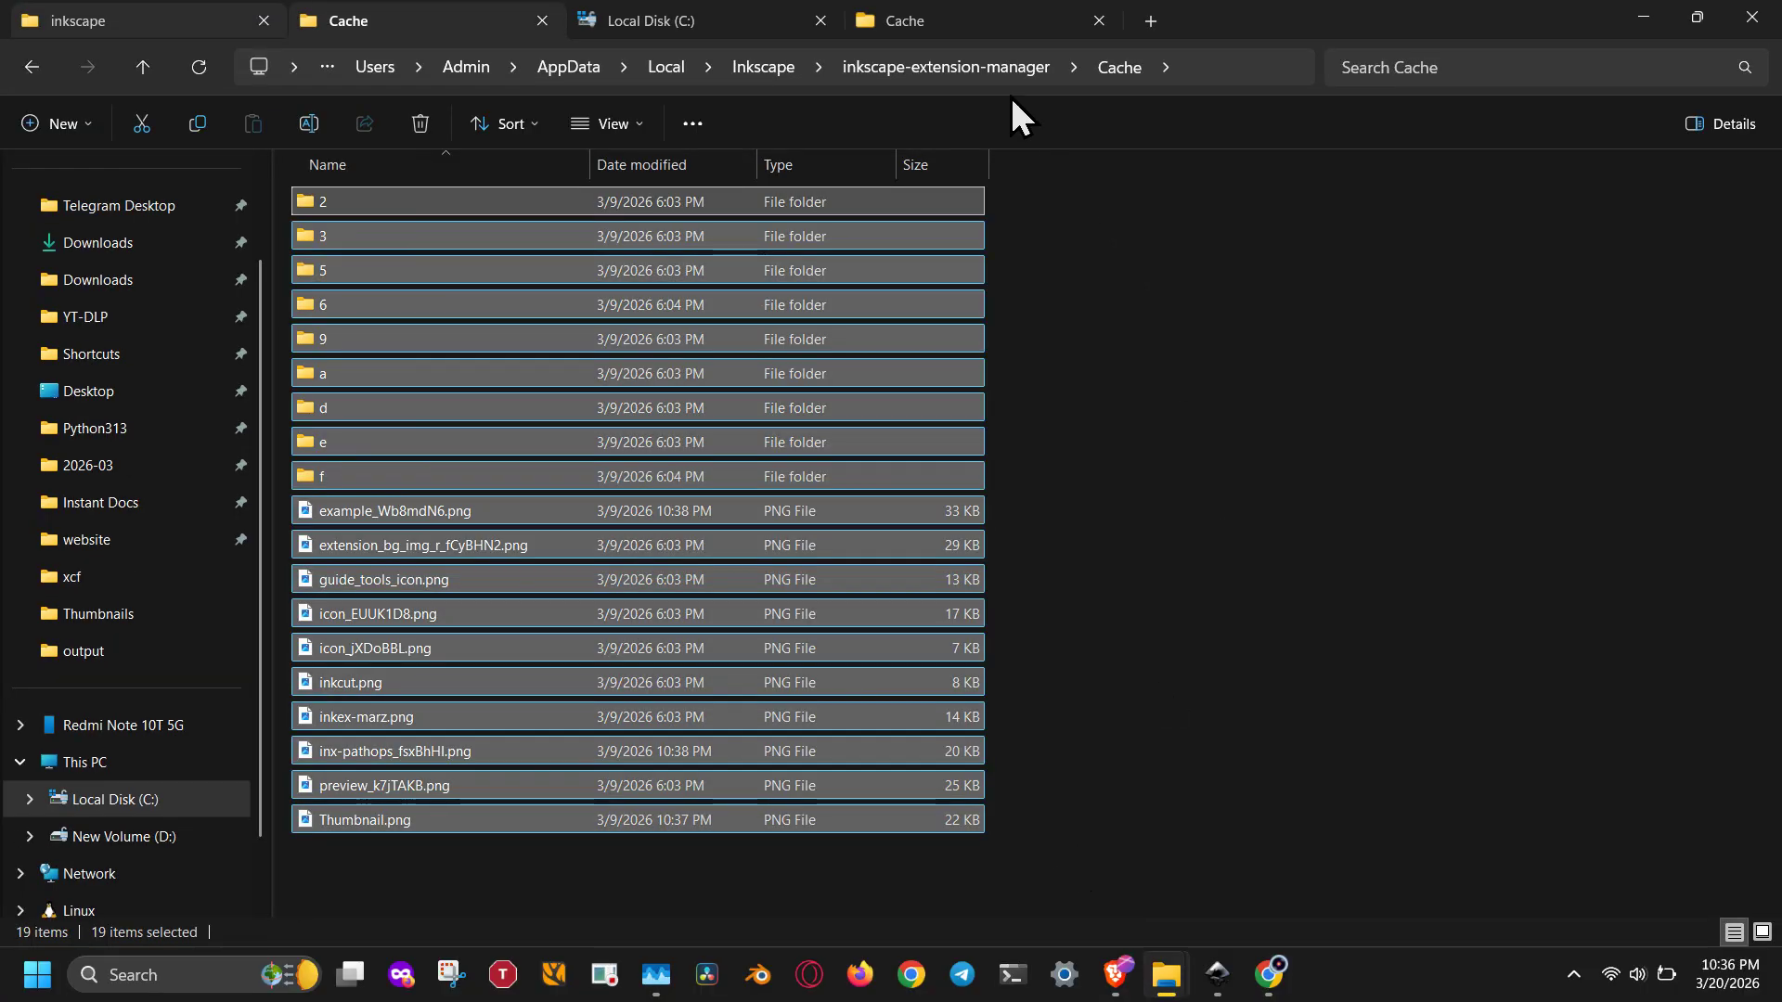
{"action": "left_click", "coordinate": [1012, 69]}
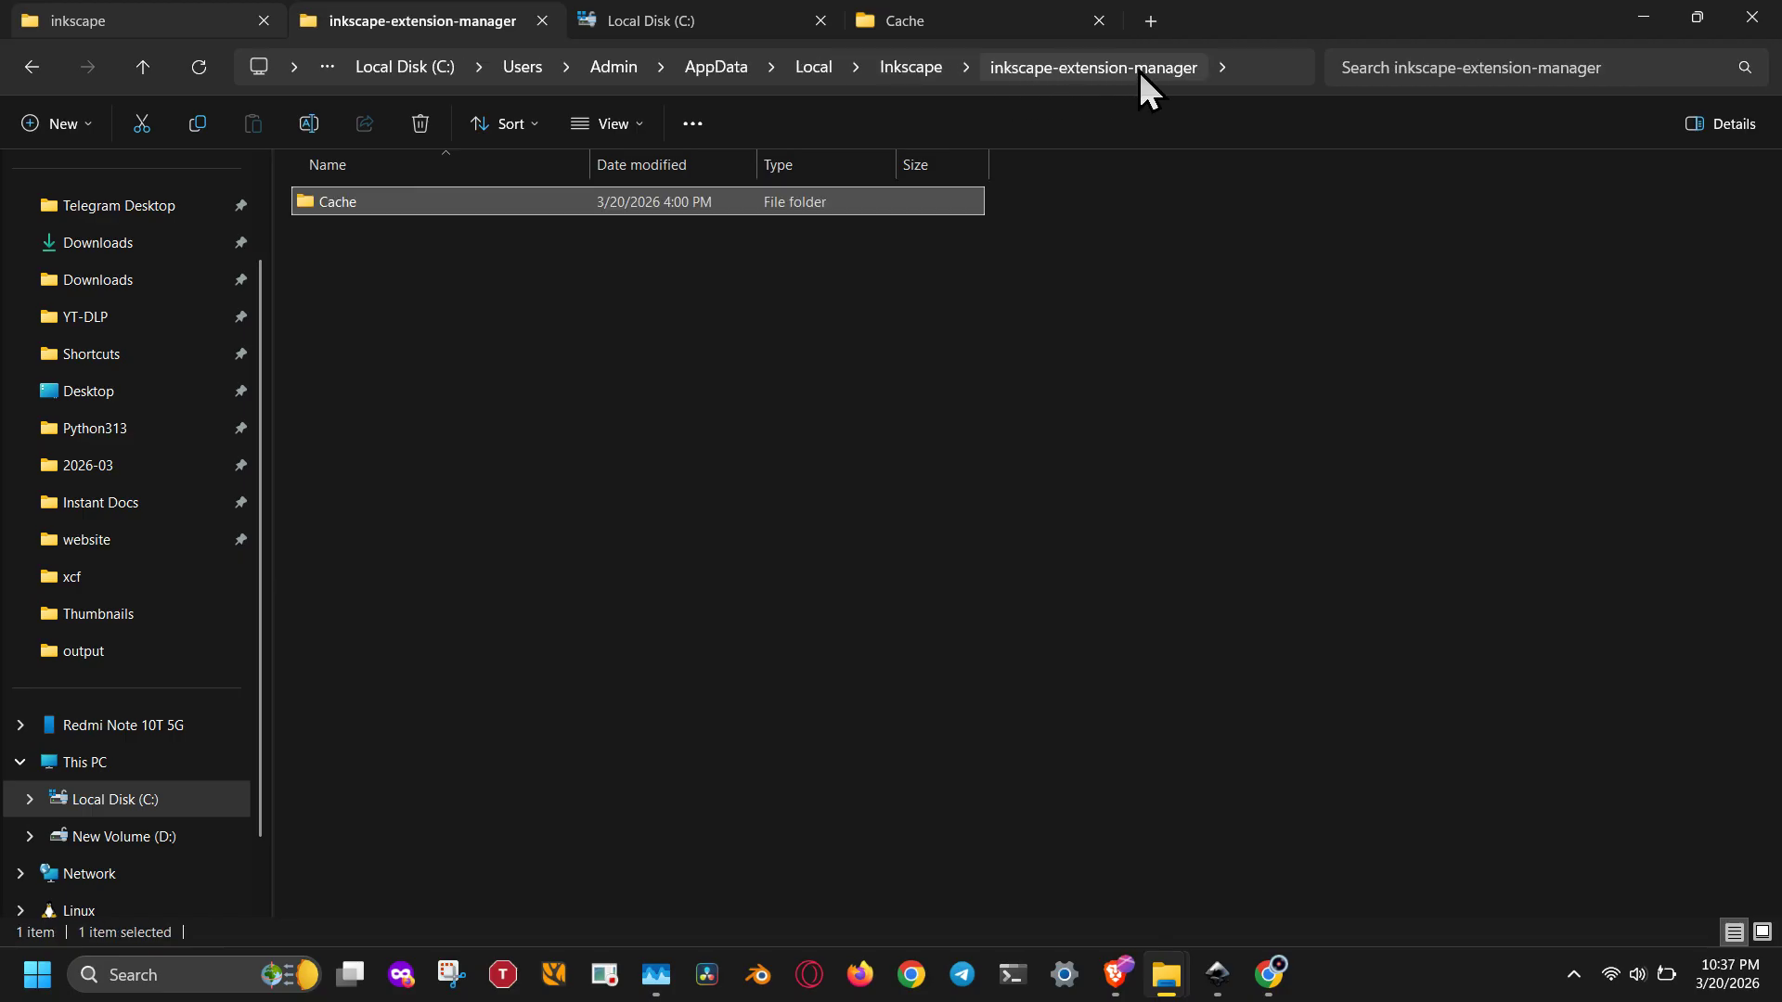
{"action": "double_click", "coordinate": [340, 203]}
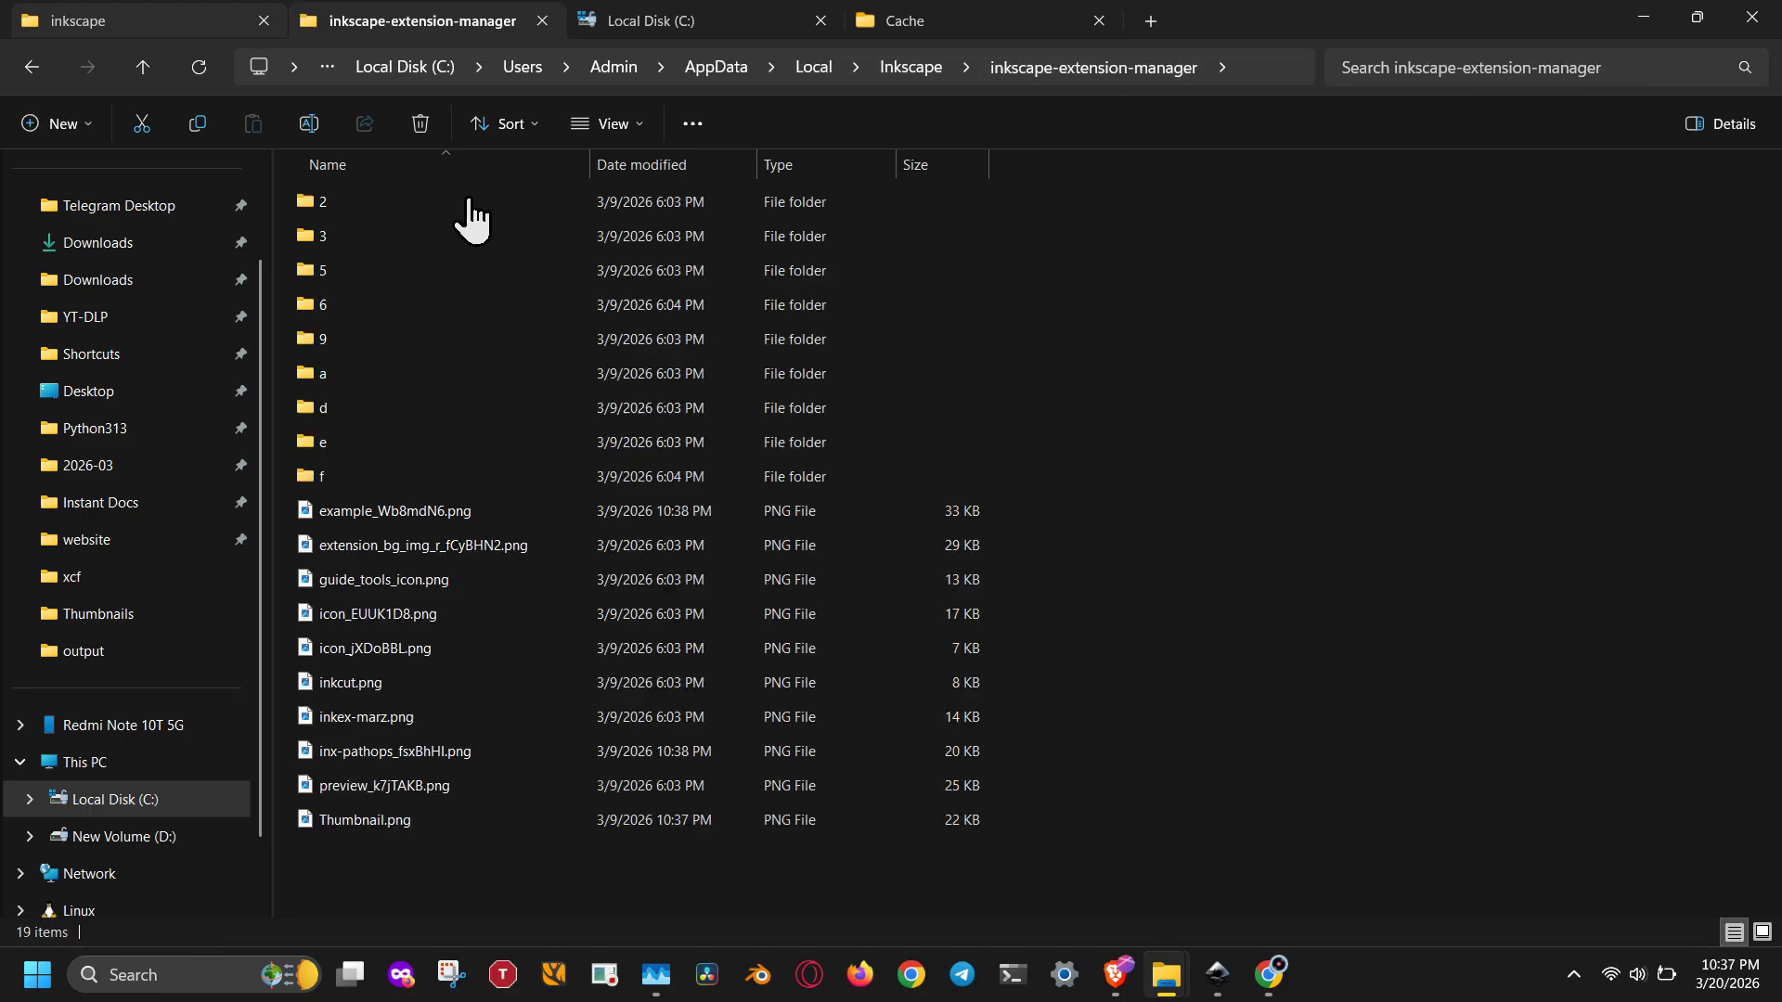
{"action": "left_click", "coordinate": [1226, 65]}
{"action": "key", "text": "Escape"}
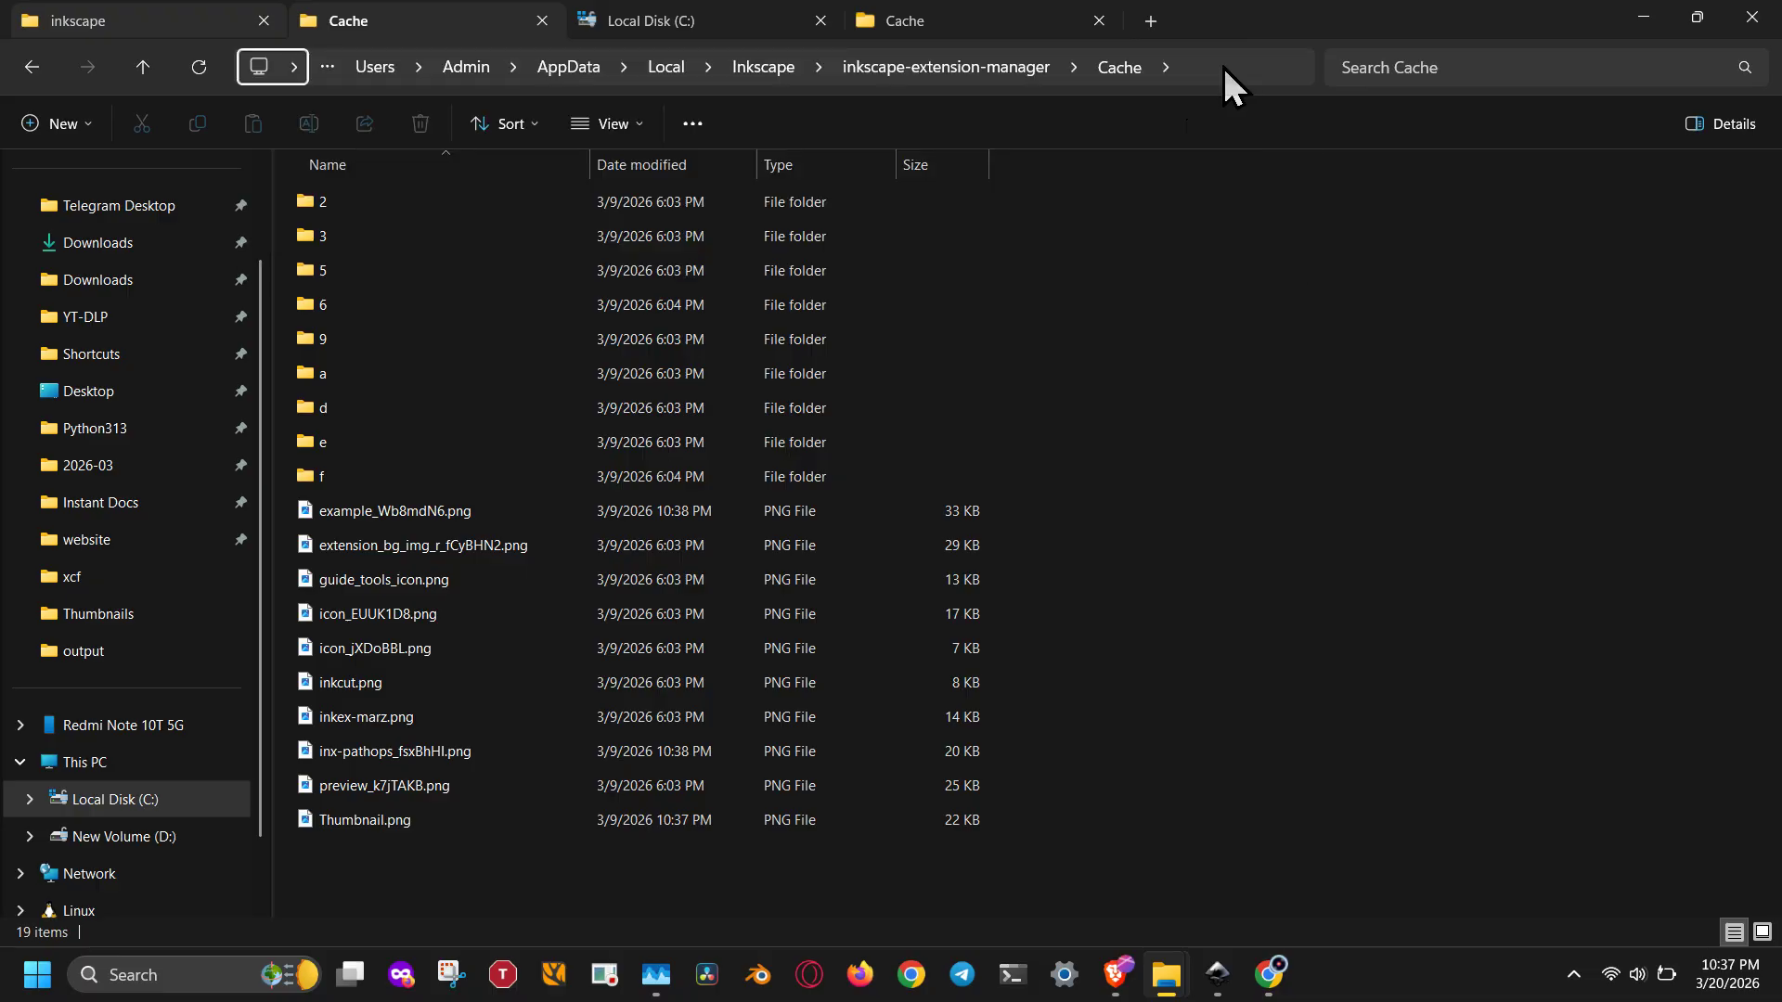
{"action": "left_click", "coordinate": [1200, 75]}
{"action": "left_click_drag", "start_coordinate": [1205, 65], "coordinate": [607, 58]}
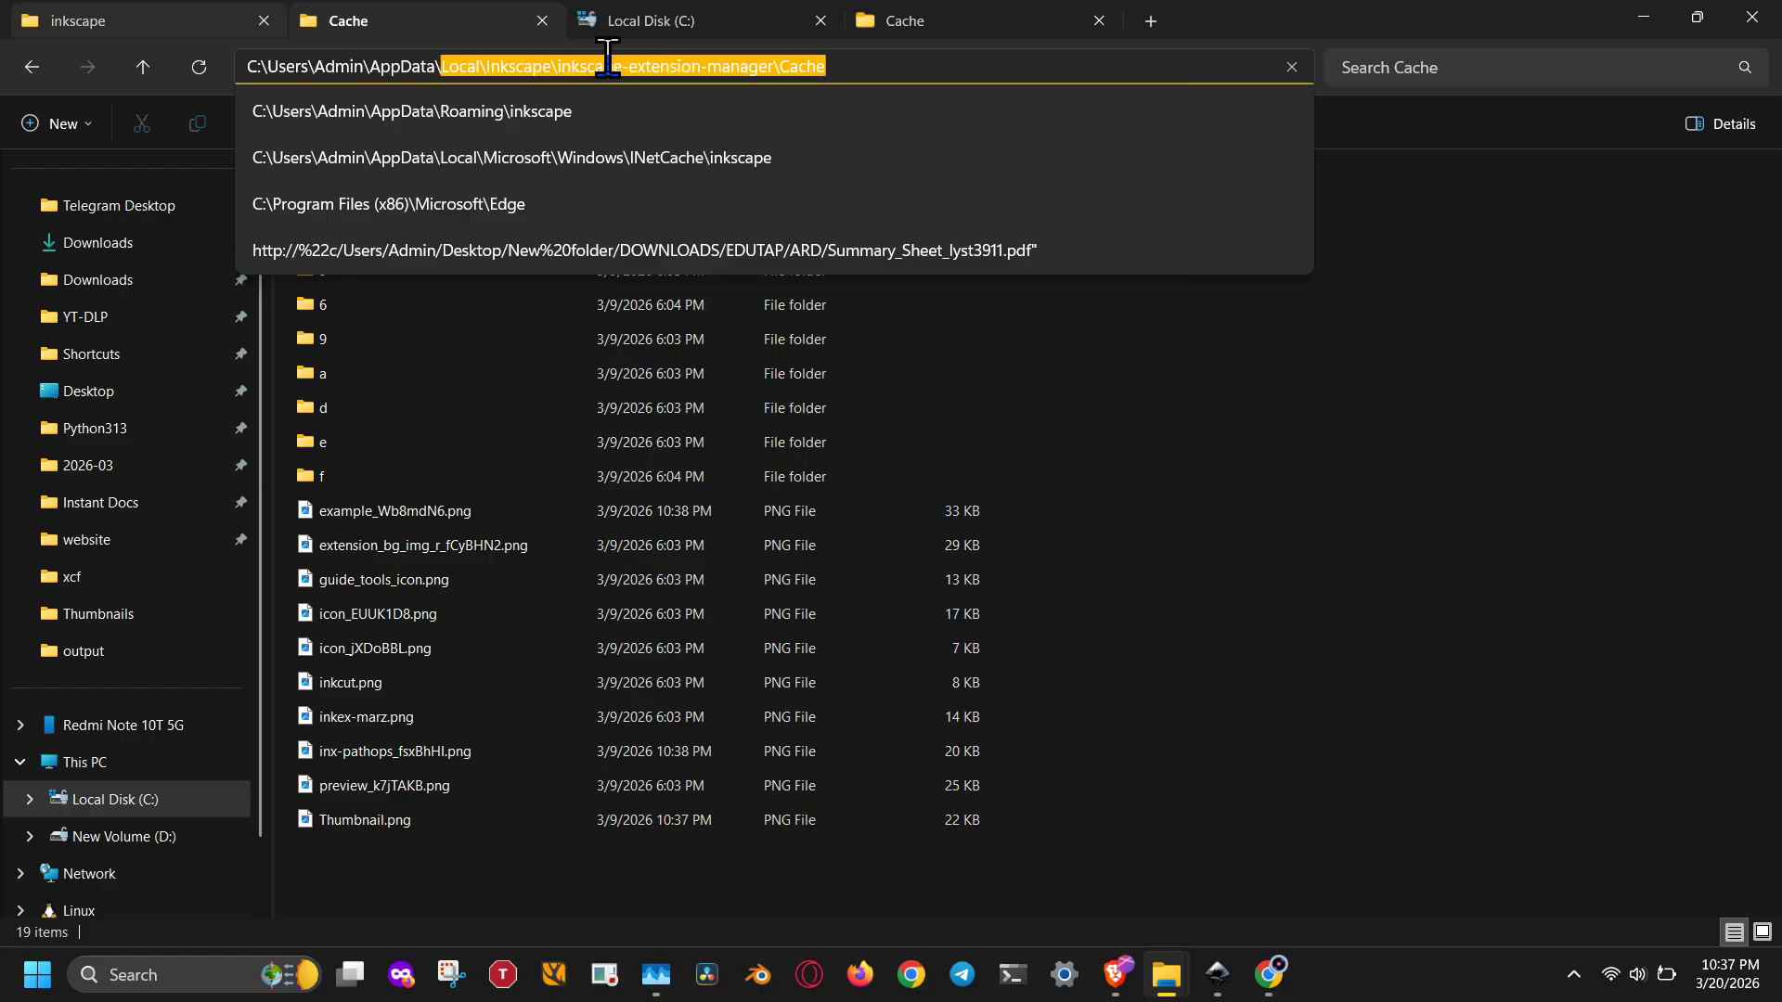
{"action": "left_click", "coordinate": [845, 67]}
{"action": "left_click", "coordinate": [1350, 392]}
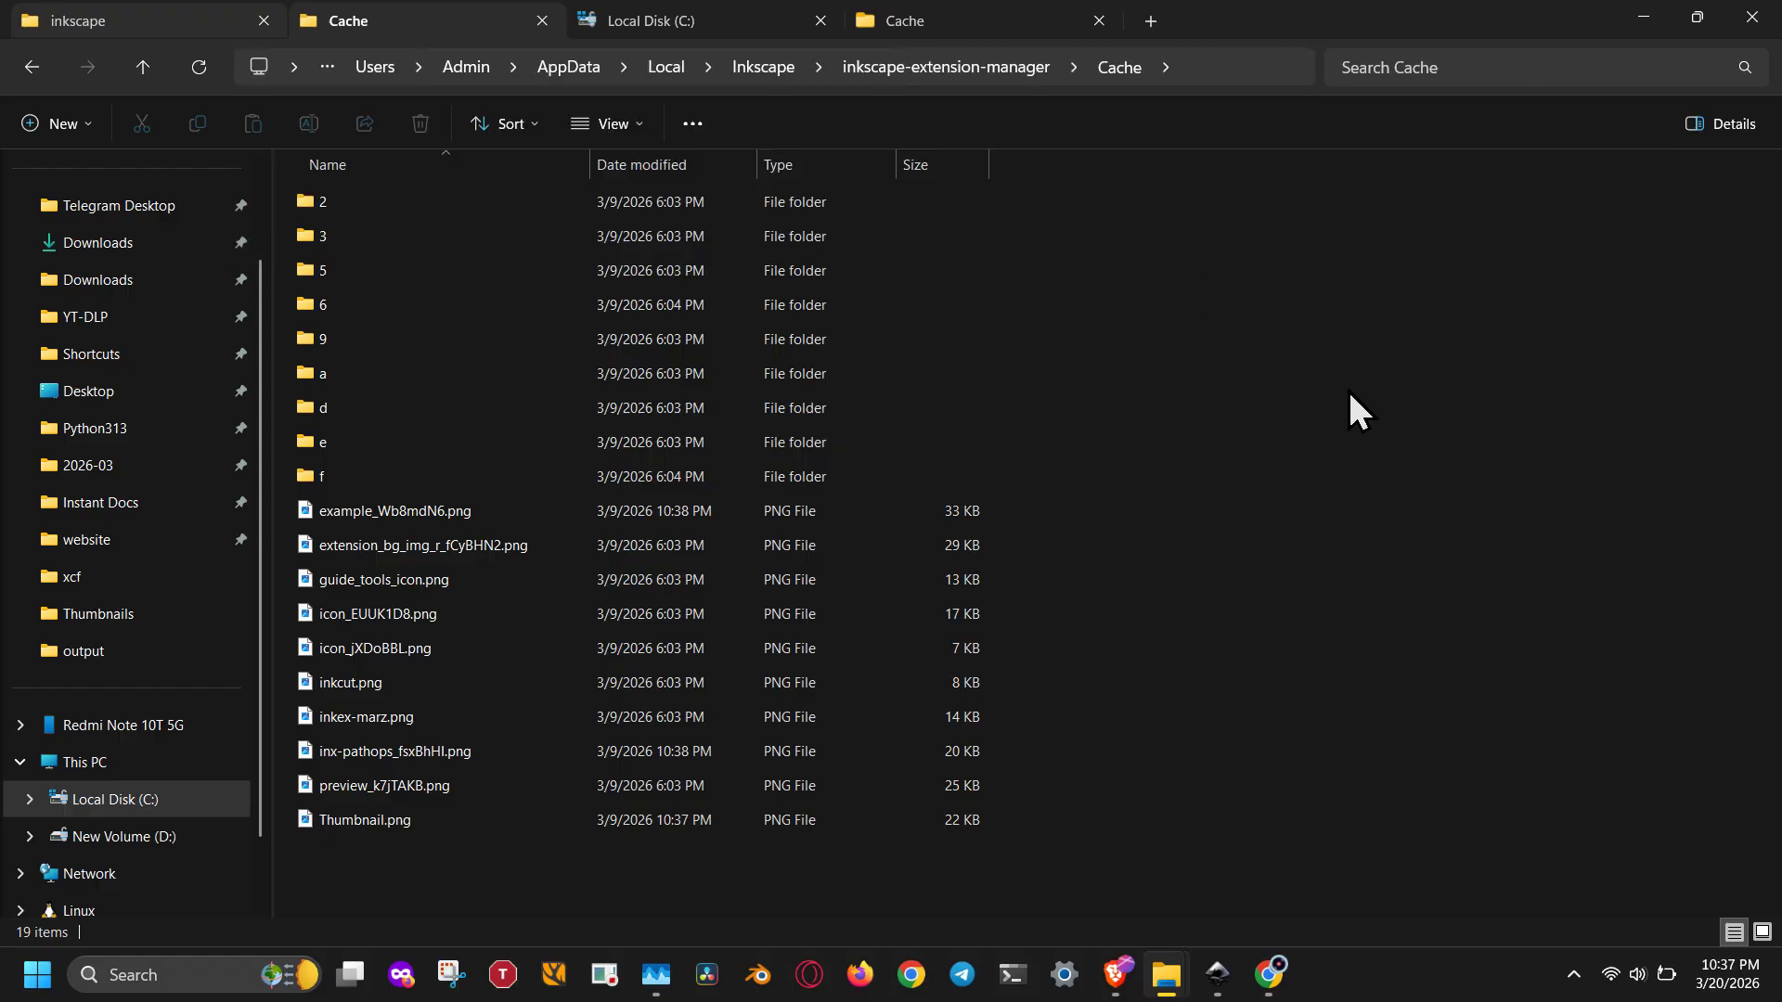
{"action": "left_click_drag", "start_coordinate": [458, 859], "coordinate": [691, 150]}
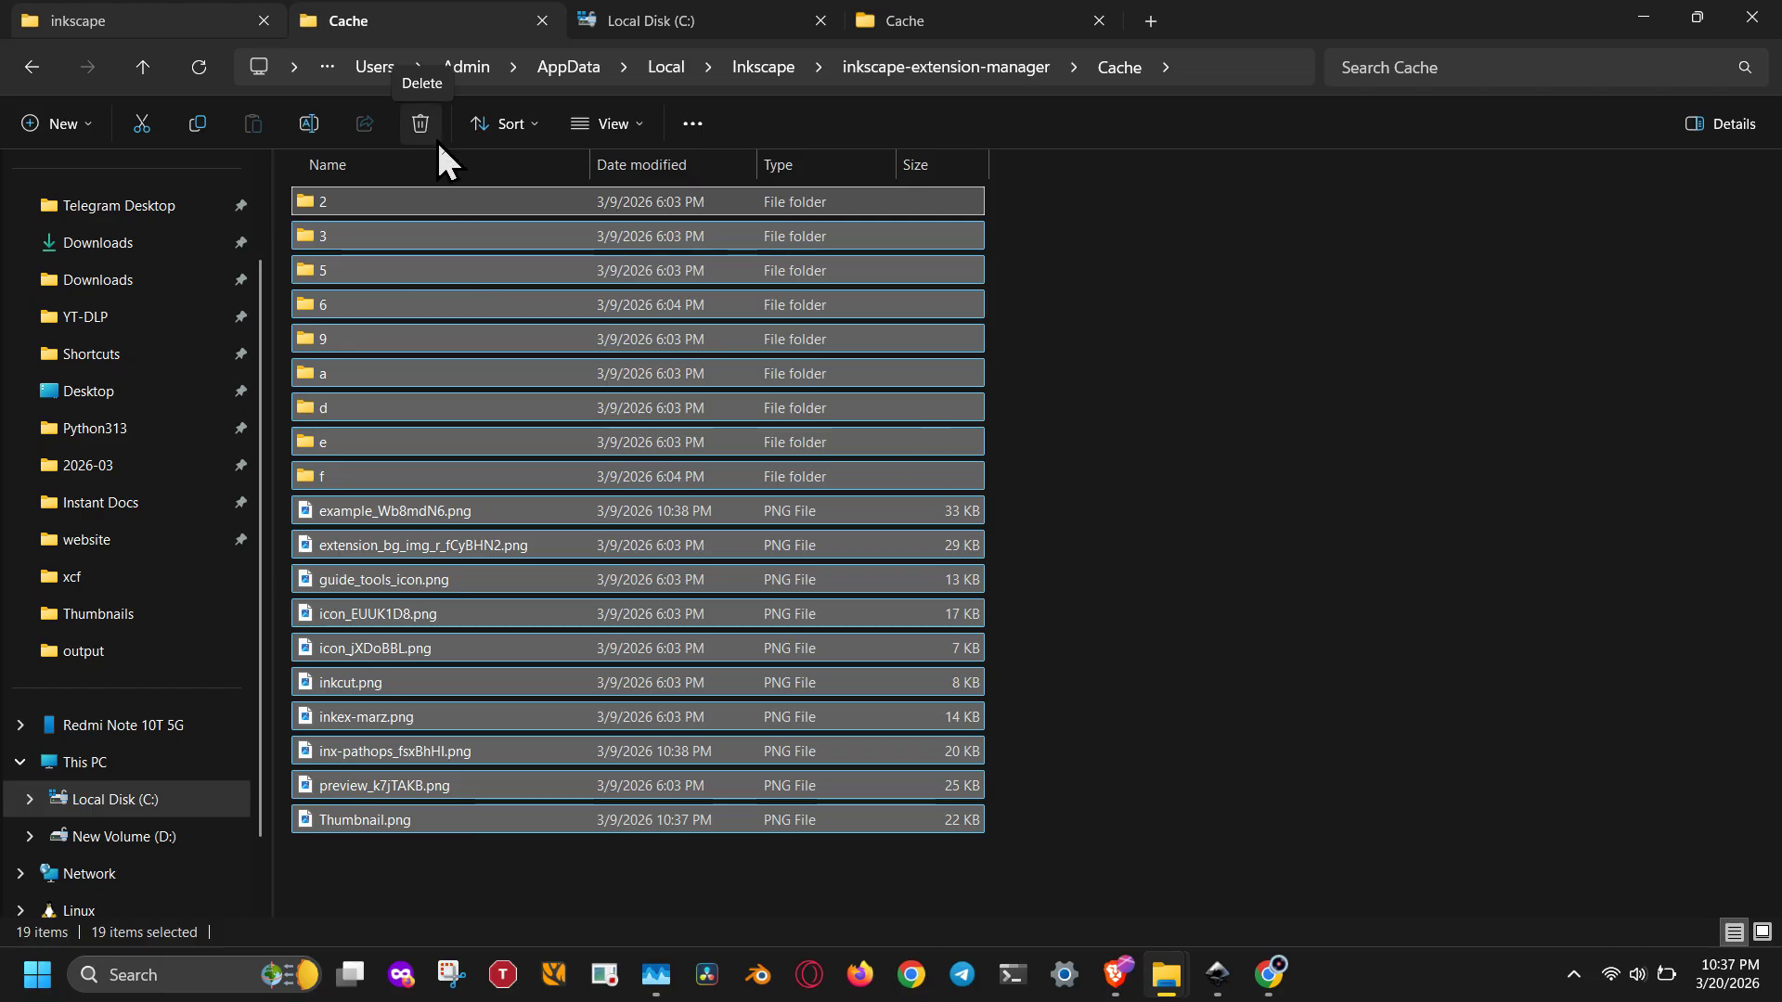
Step: Return to Inkscape and deselect all objects on the canvas
{"action": "left_click", "coordinate": [1216, 974]}
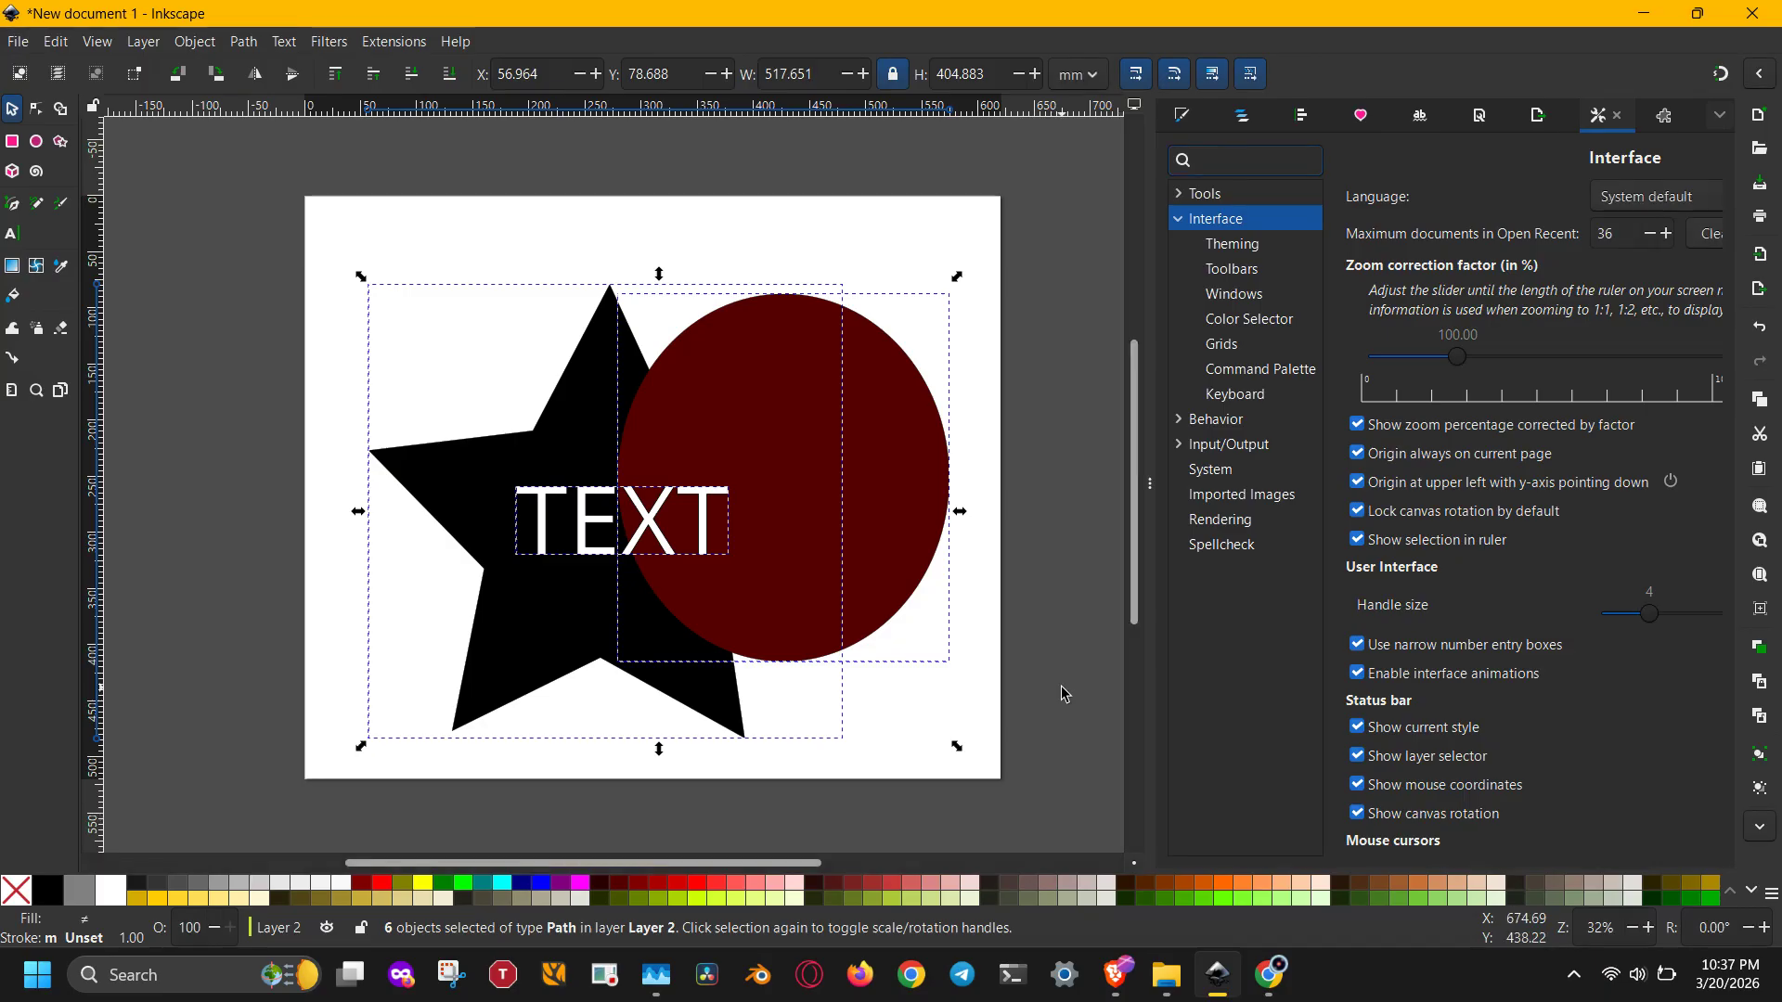
{"action": "left_click", "coordinate": [1061, 687]}
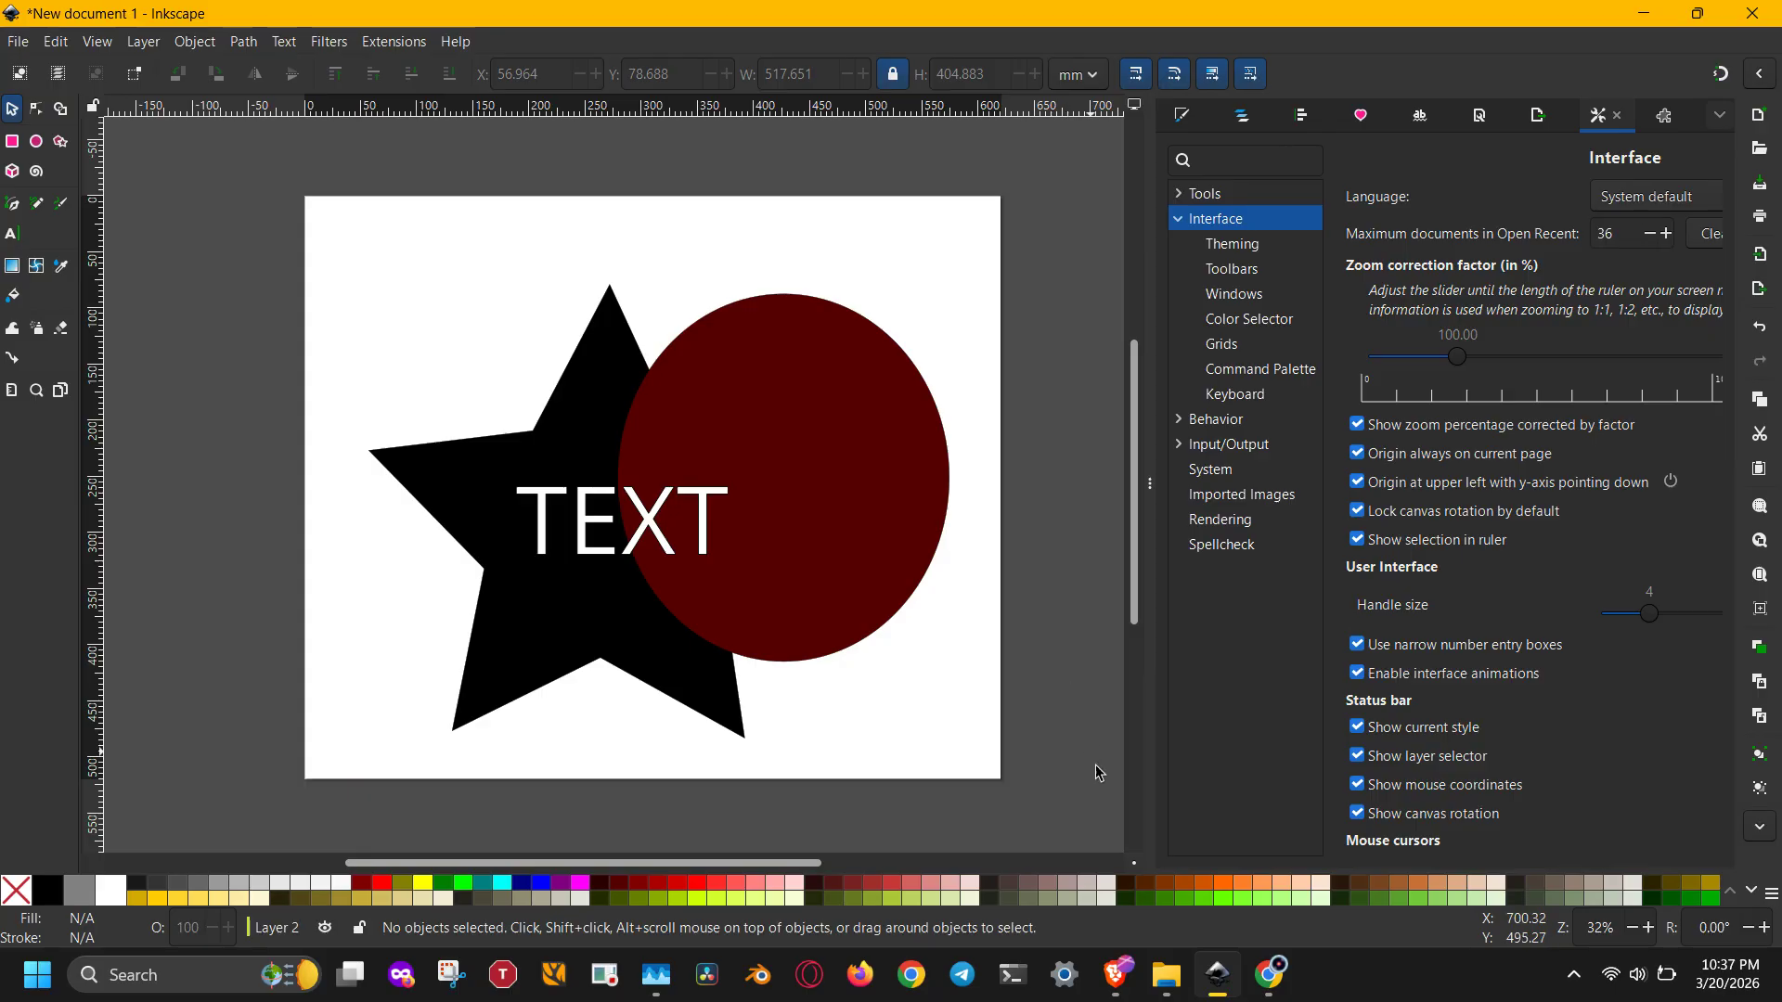
{"action": "mouse_move", "coordinate": [1129, 979]}
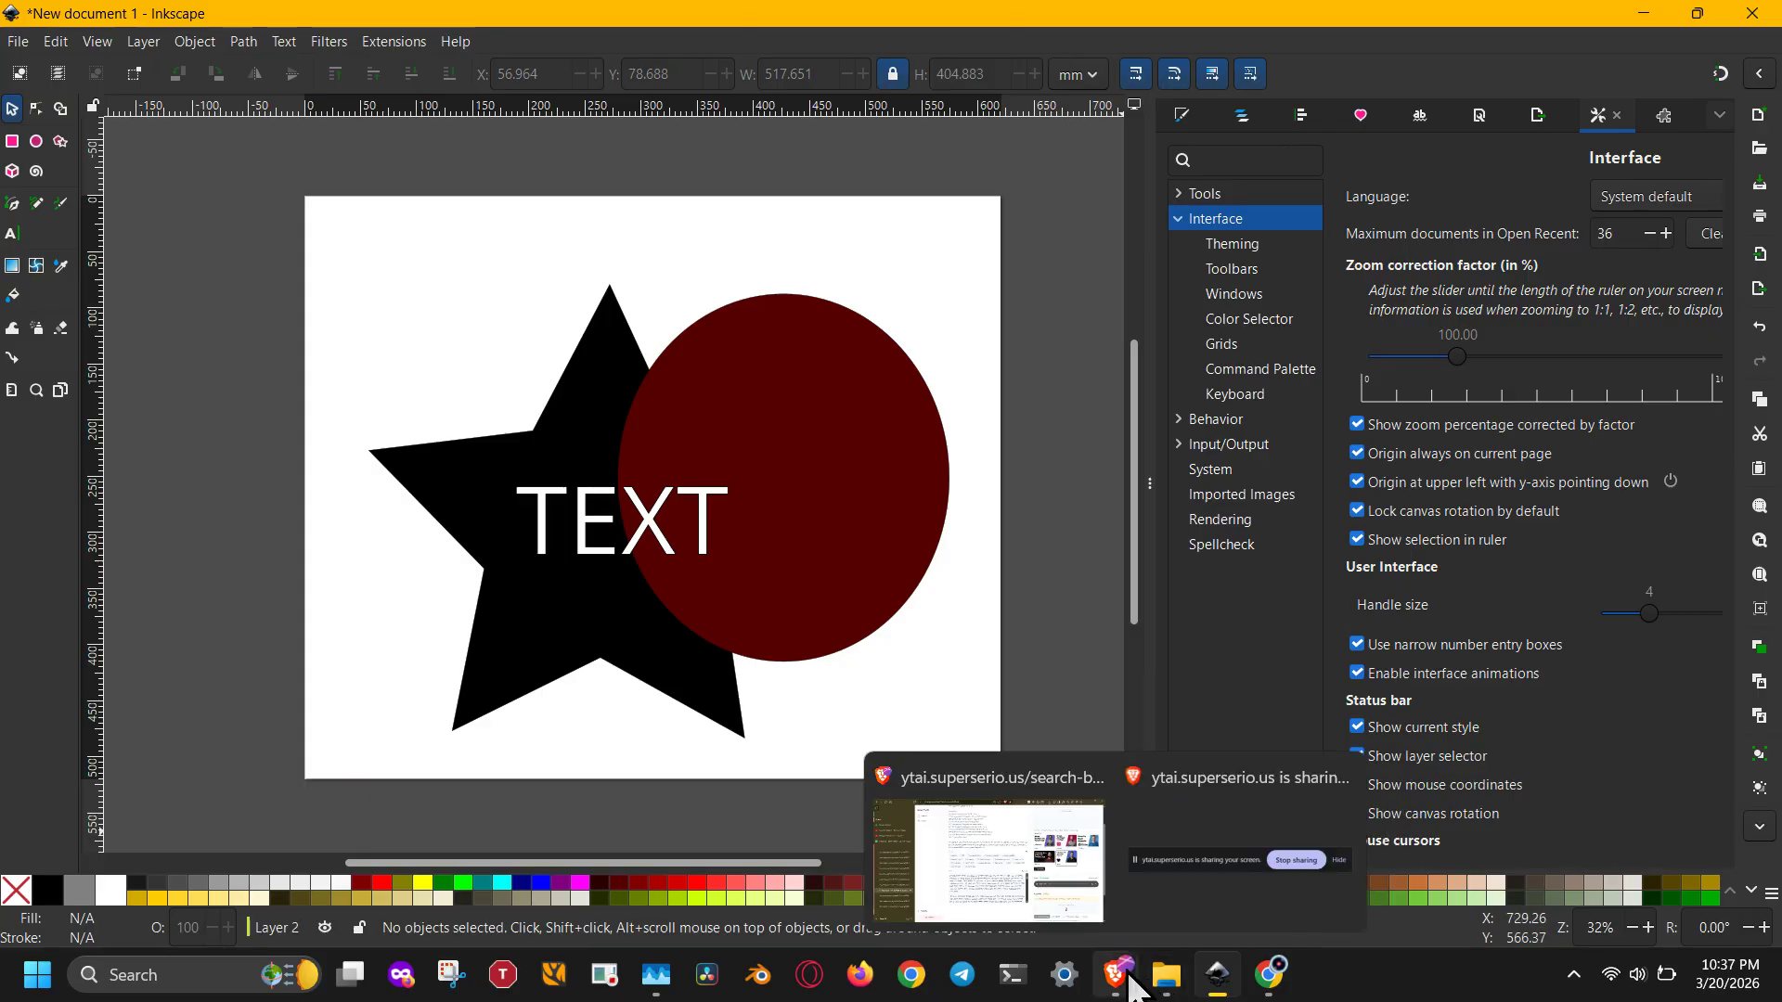
{"action": "left_click", "coordinate": [1206, 920]}
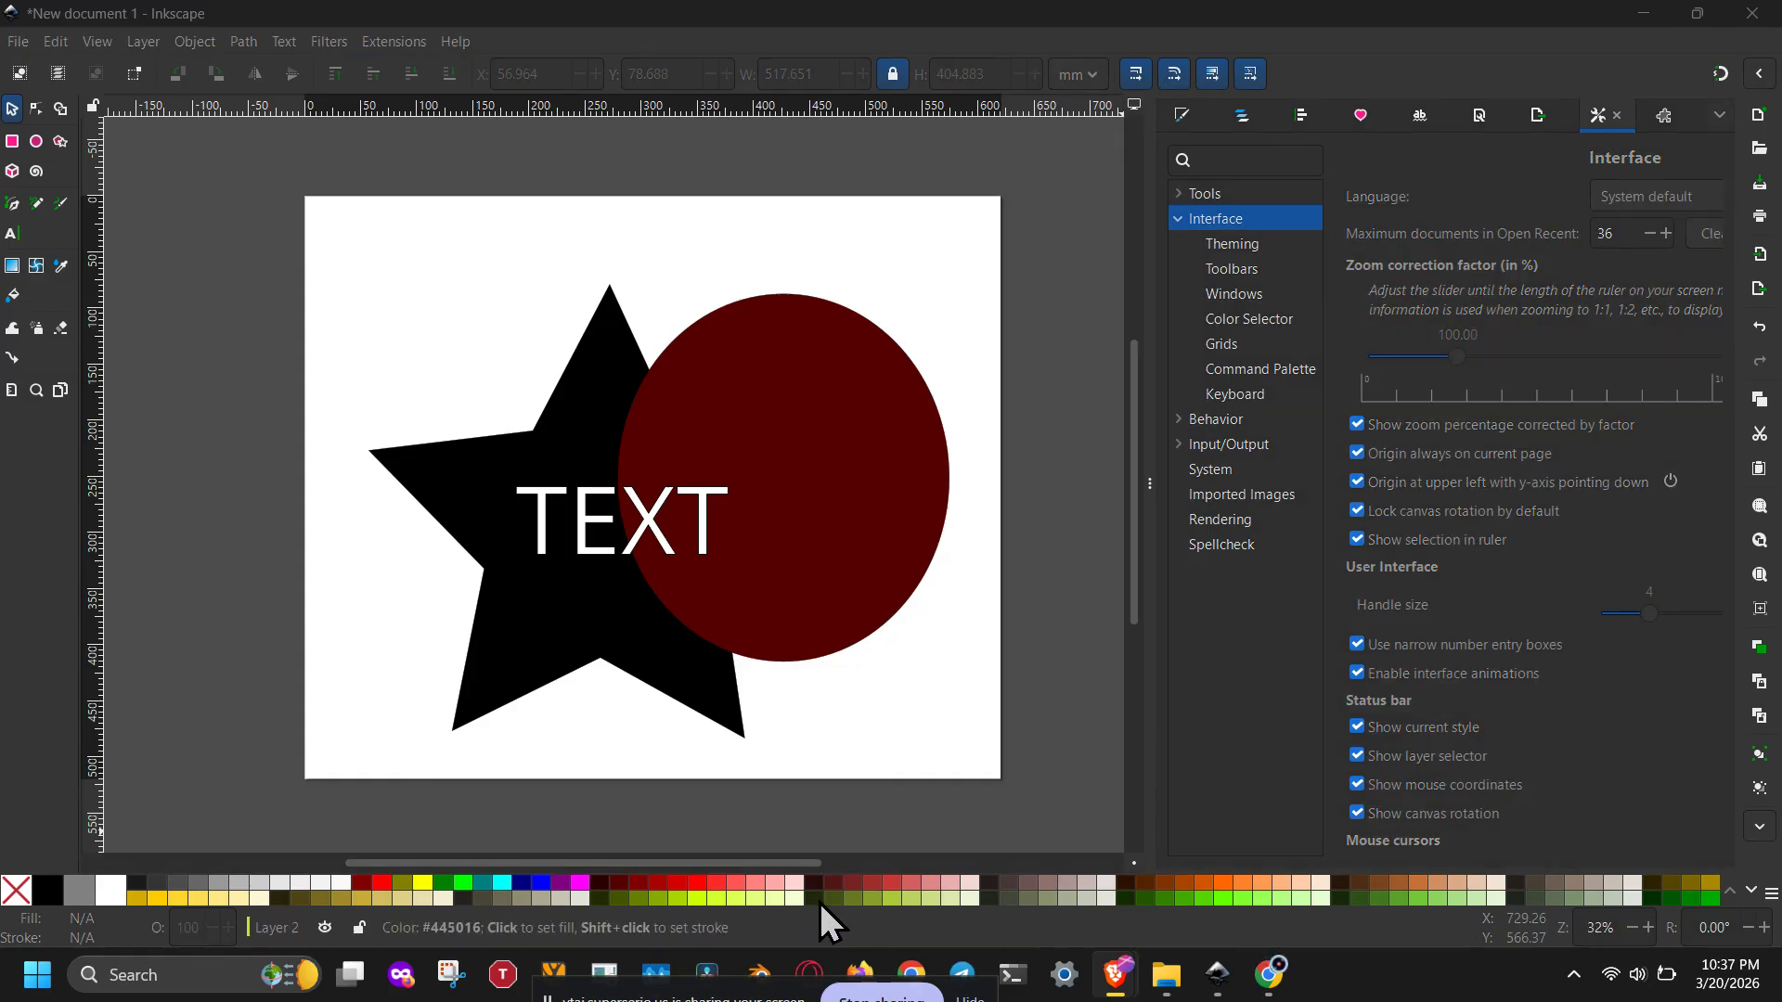